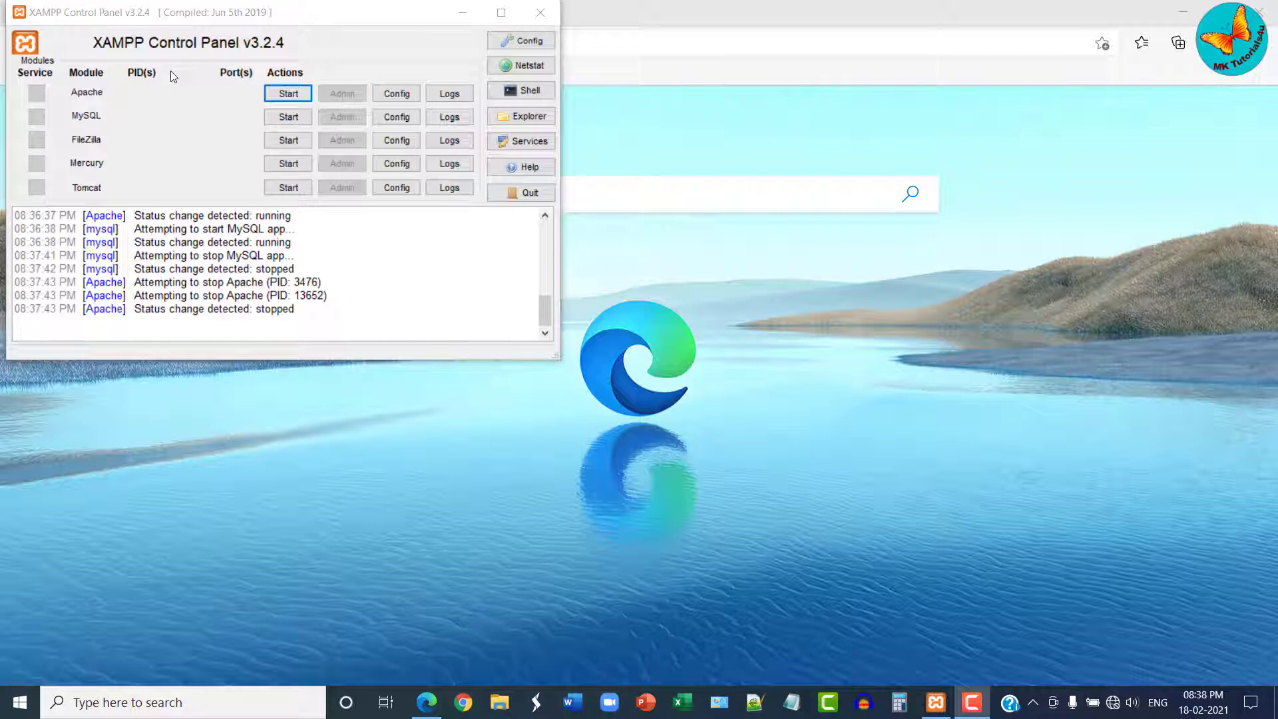
Start the Apache and MySQL modules and minimize the XAMPP control panel.
click(276, 95)
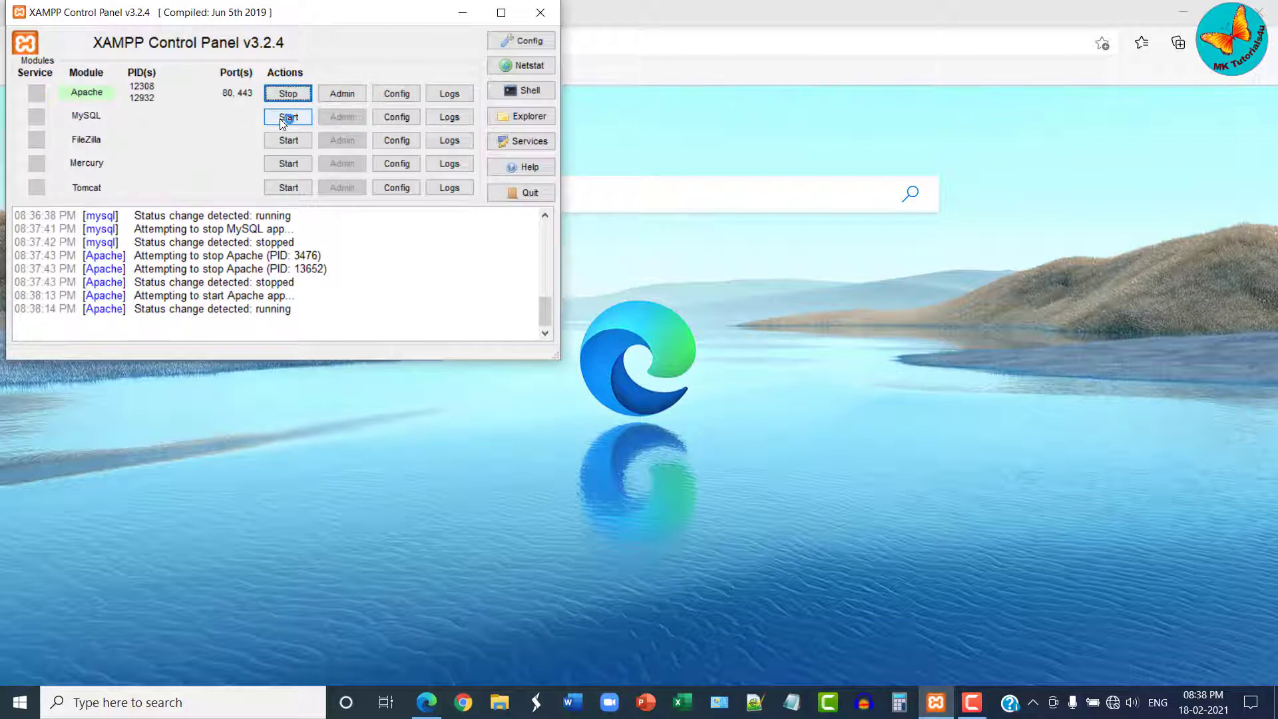
click(282, 118)
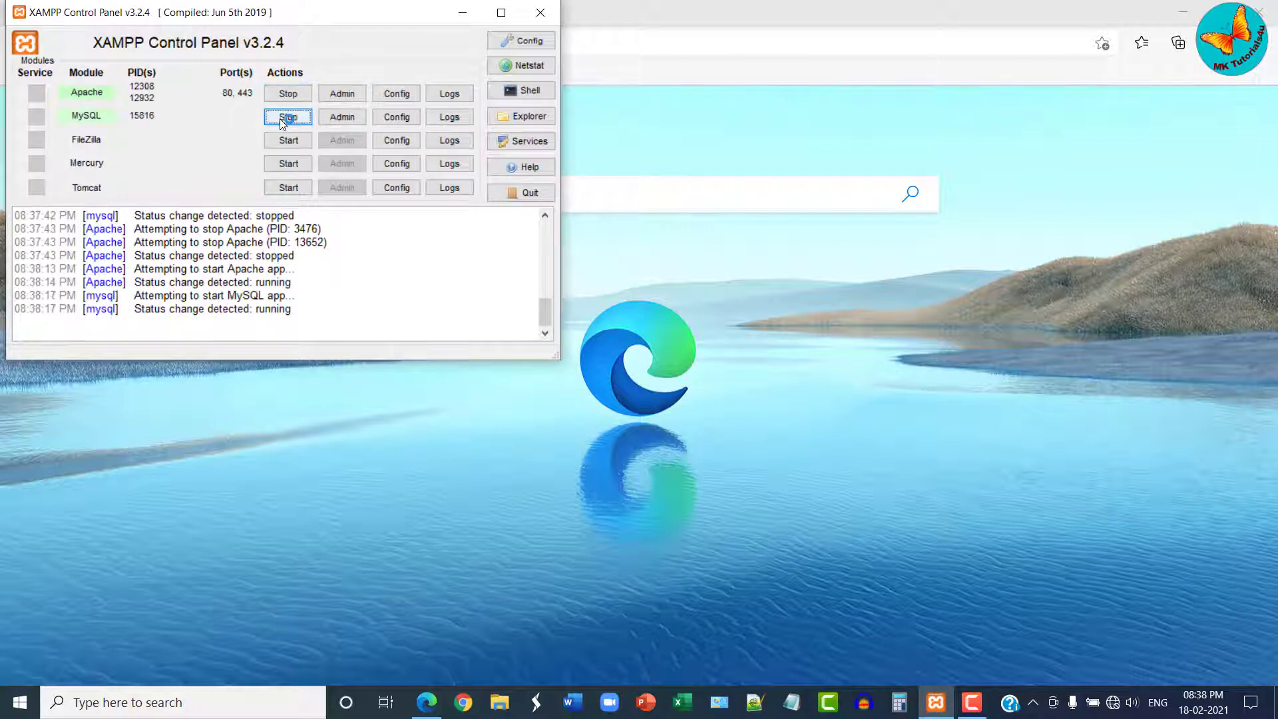
click(464, 13)
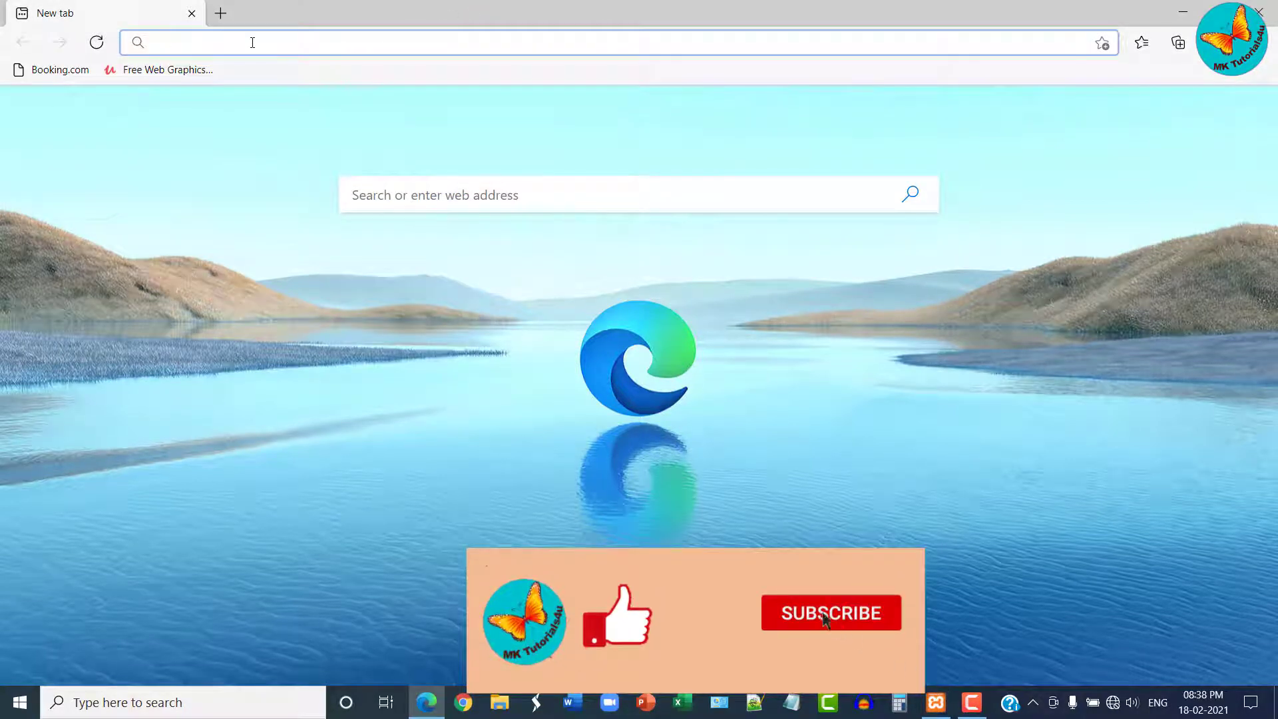
Load localhost in the browser and open phpMyAdmin from its dashboard, showing the user accounts overview.
text(loc)
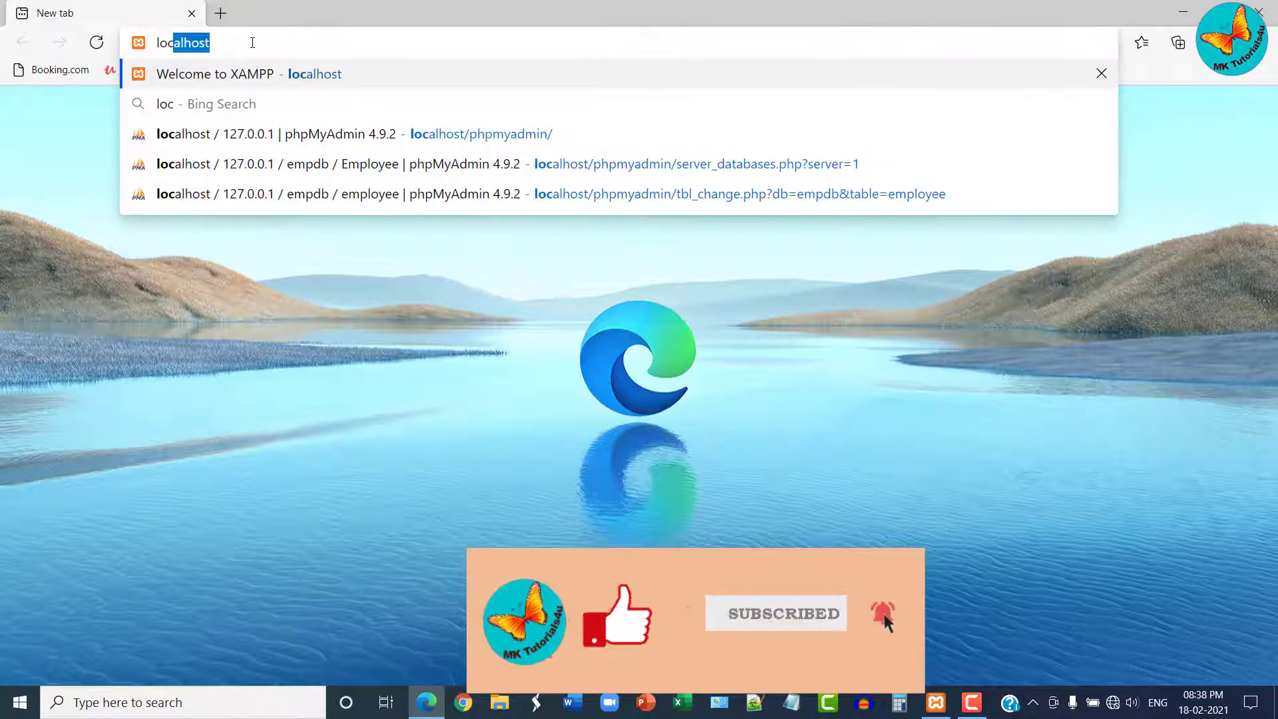
text(alhost)
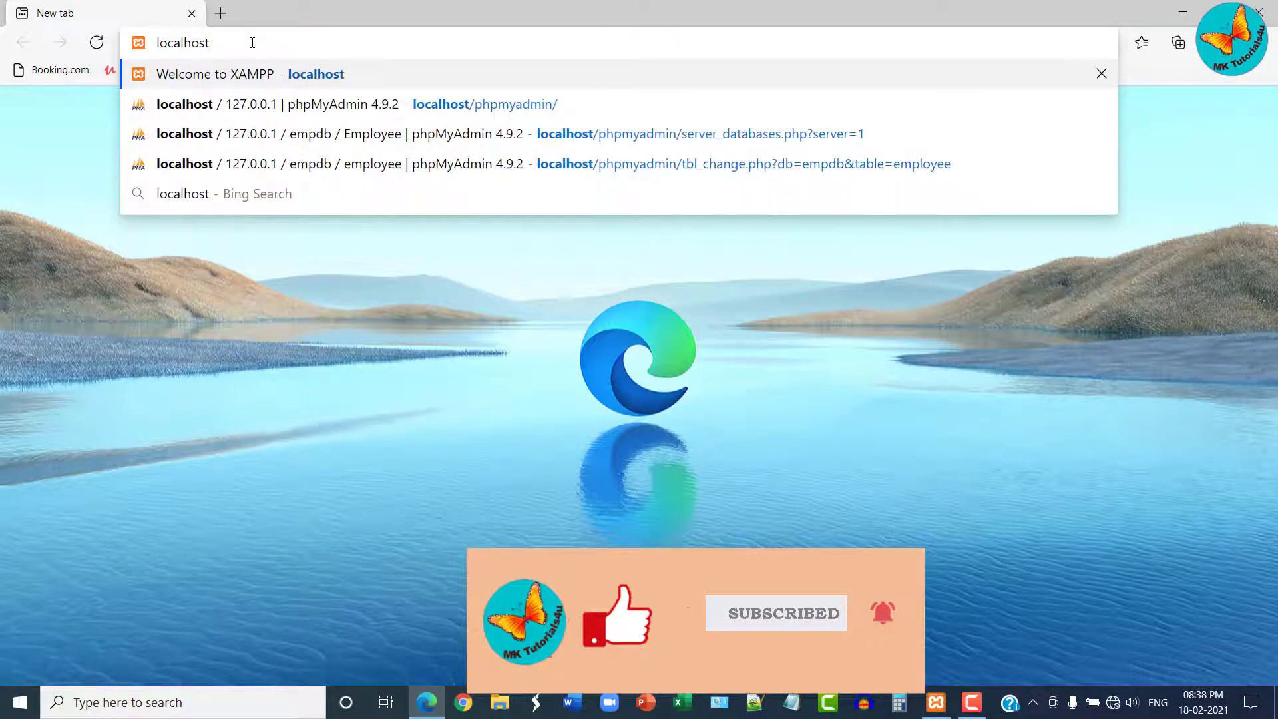
key(Return)
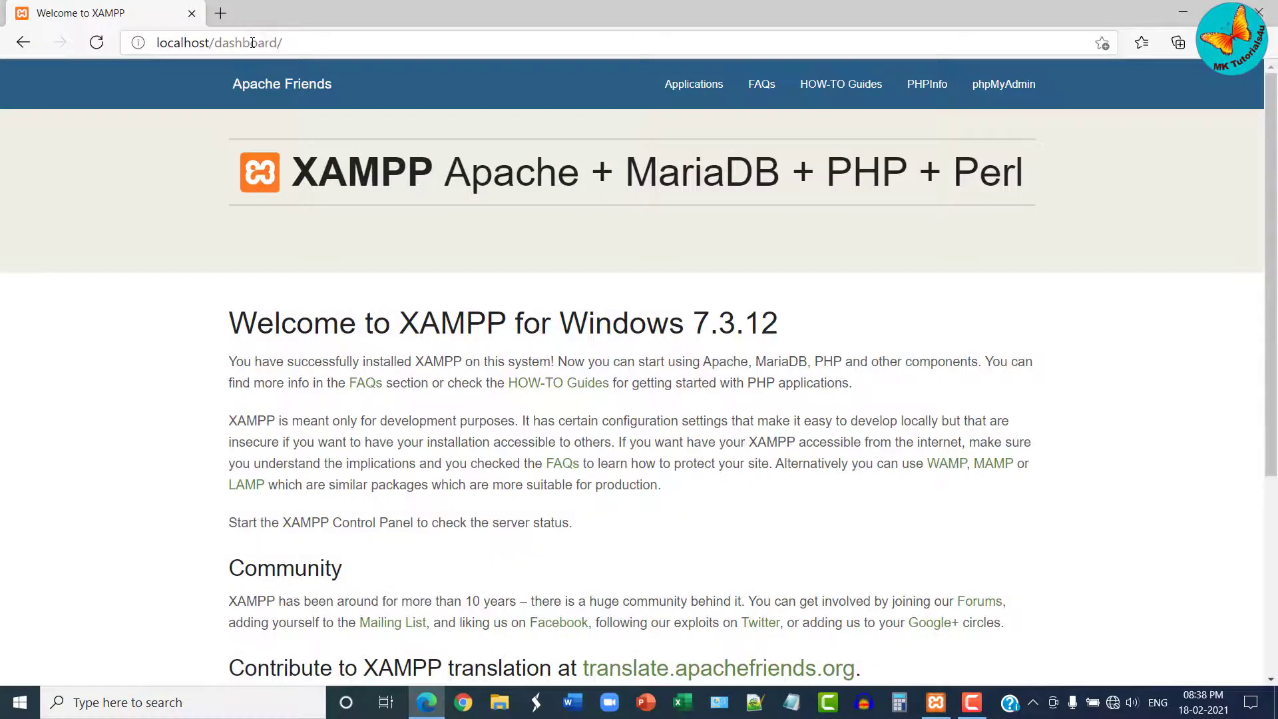
click(1017, 90)
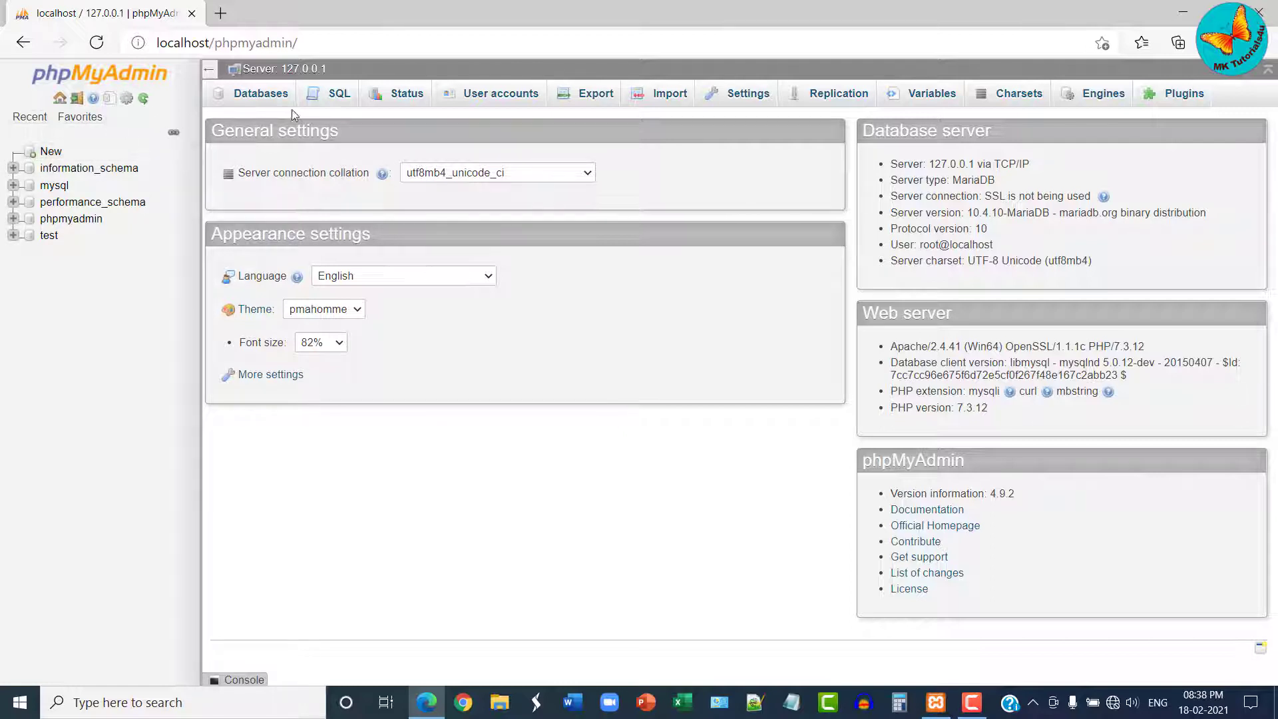
click(503, 99)
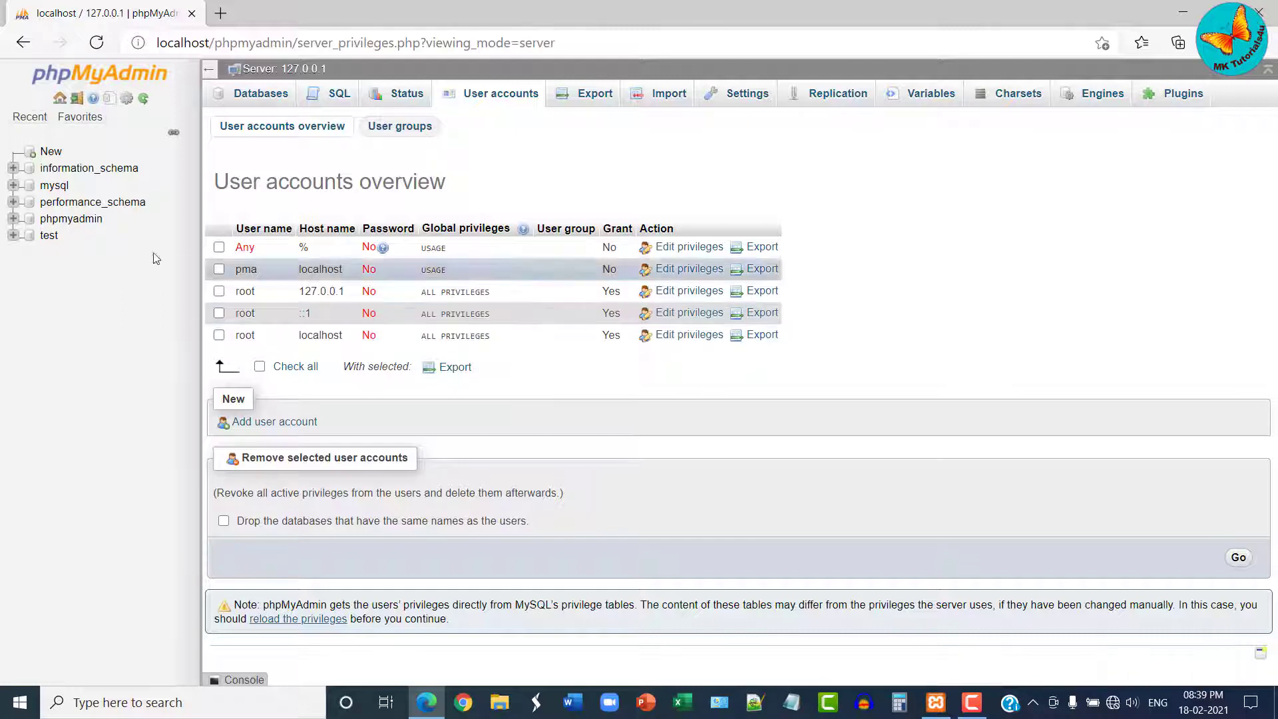
Create a new database named empDB with the utf8mb4_general_ci collation.
click(48, 153)
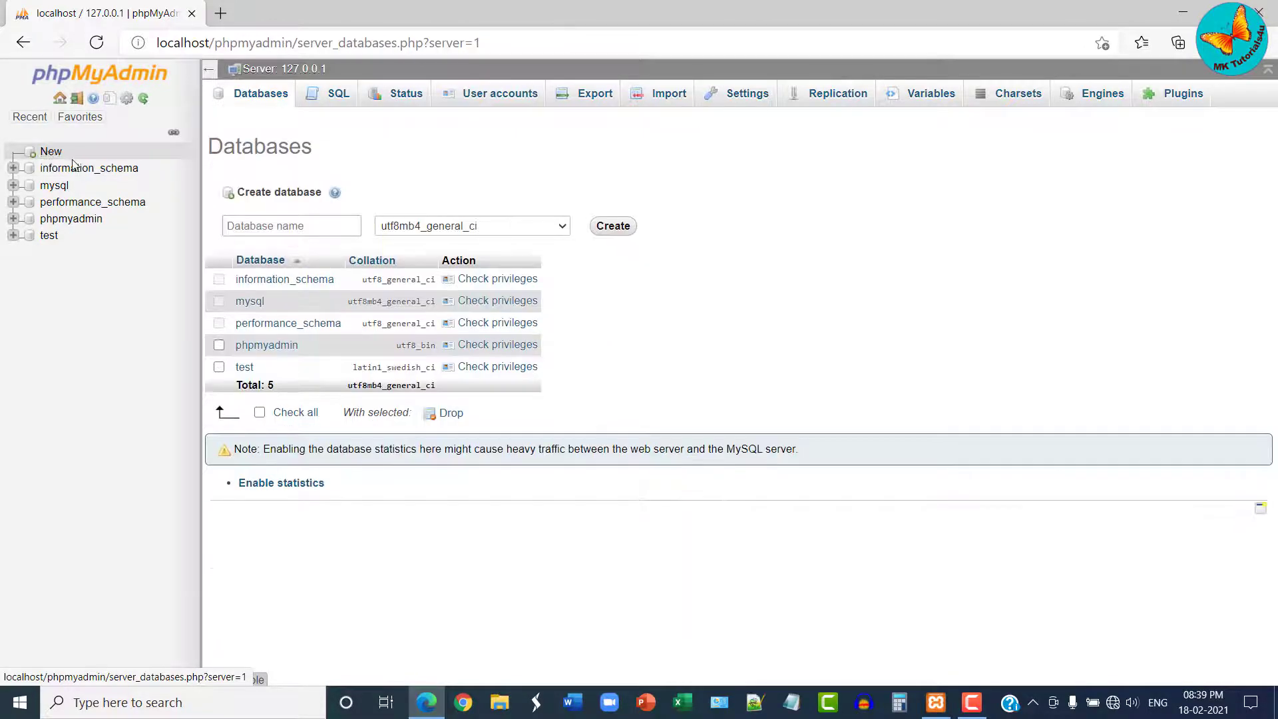
click(275, 227)
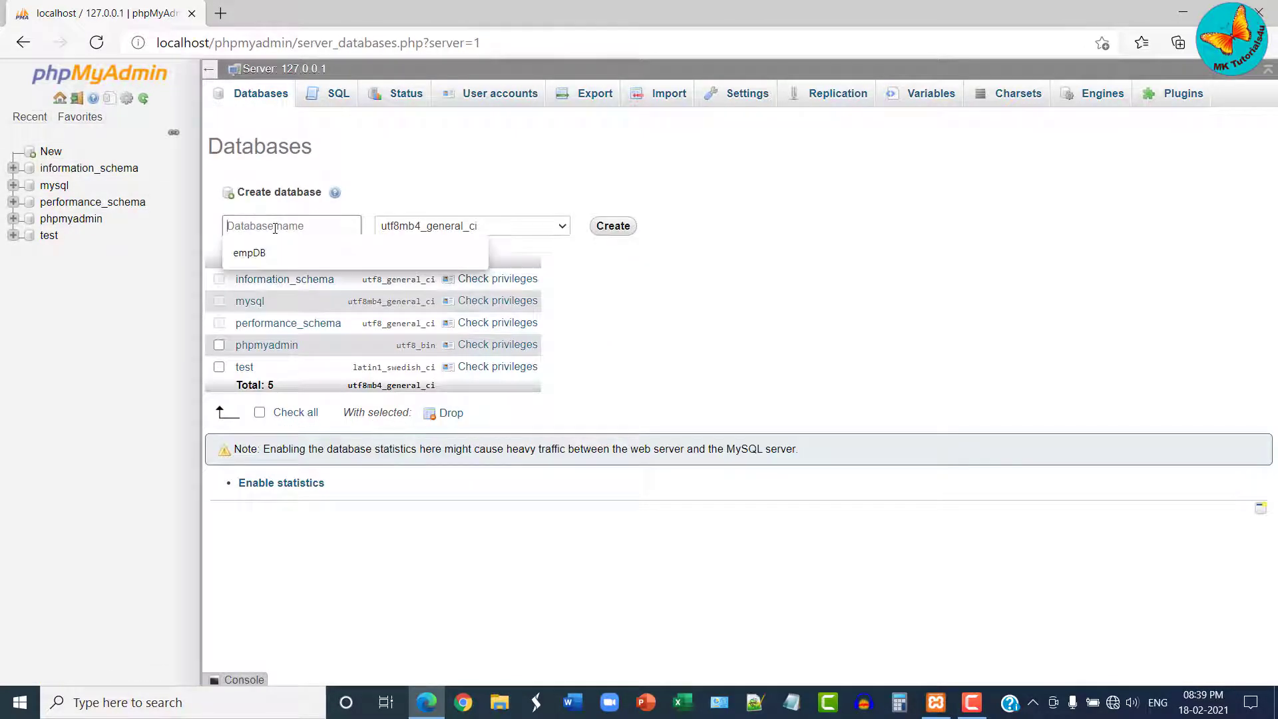
click(278, 253)
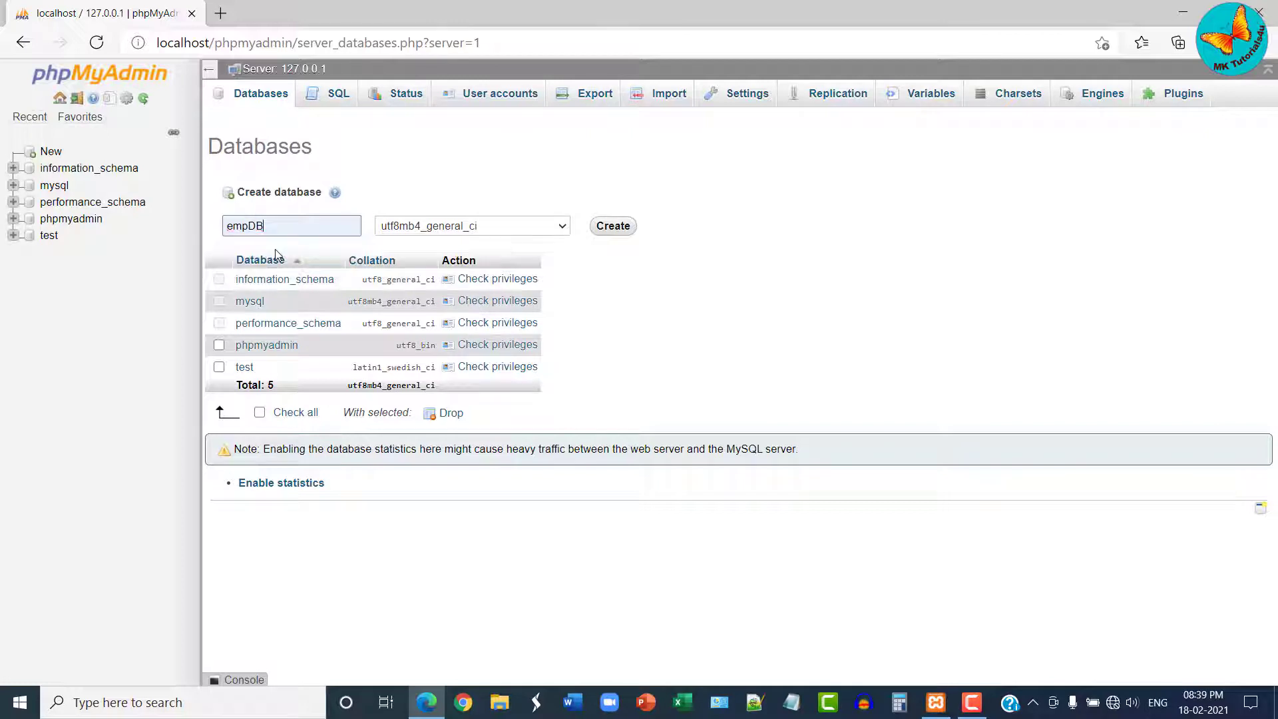
click(598, 230)
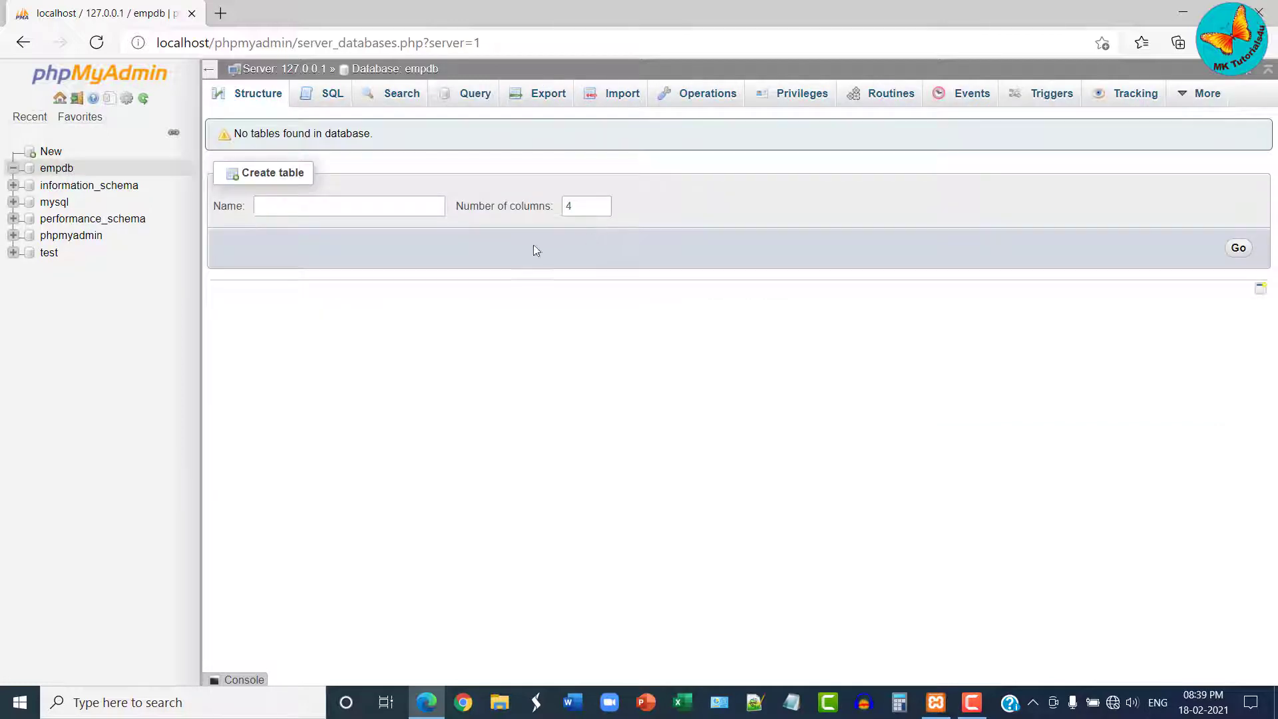
Start a new table named Employee with 3 columns in the empdb database.
click(291, 204)
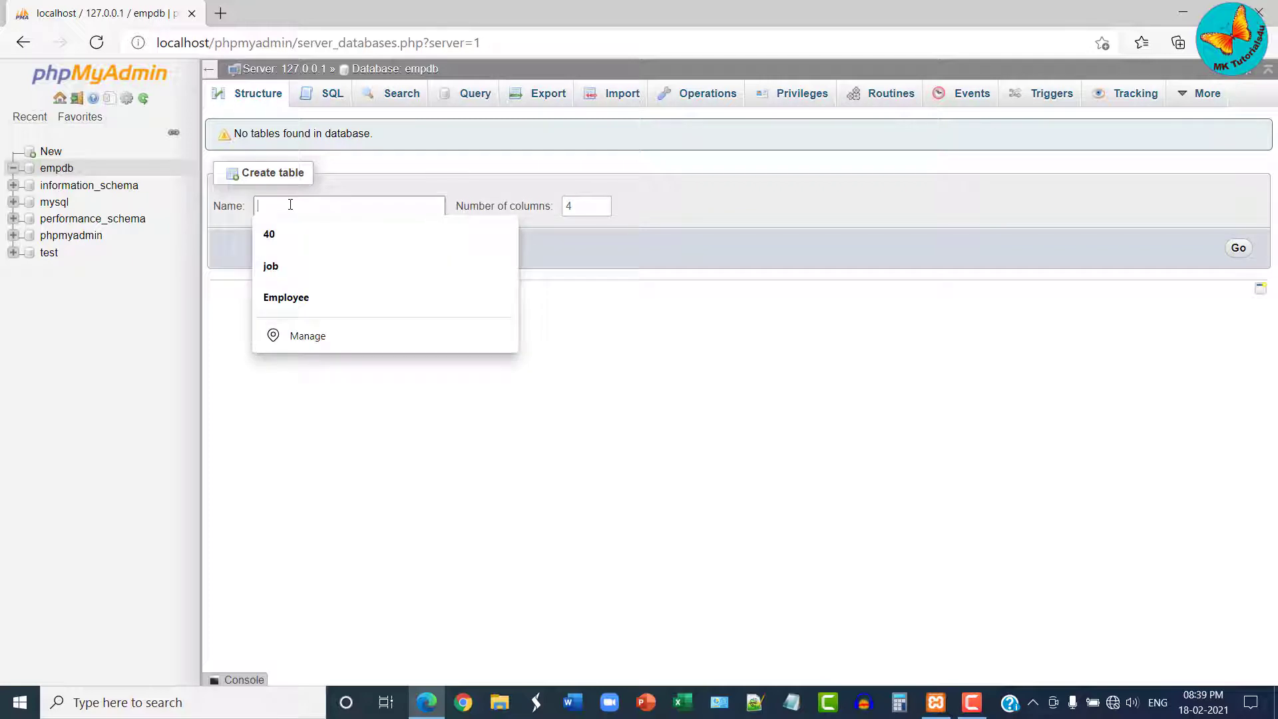
click(297, 304)
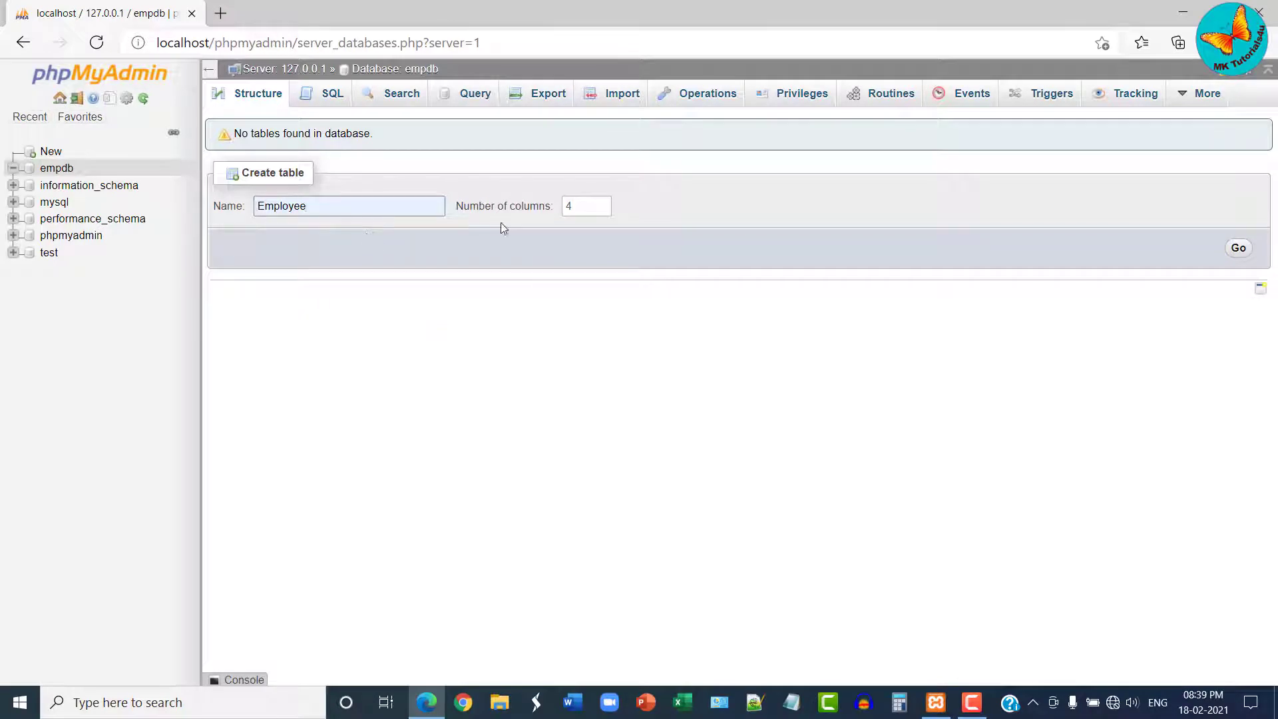
click(601, 210)
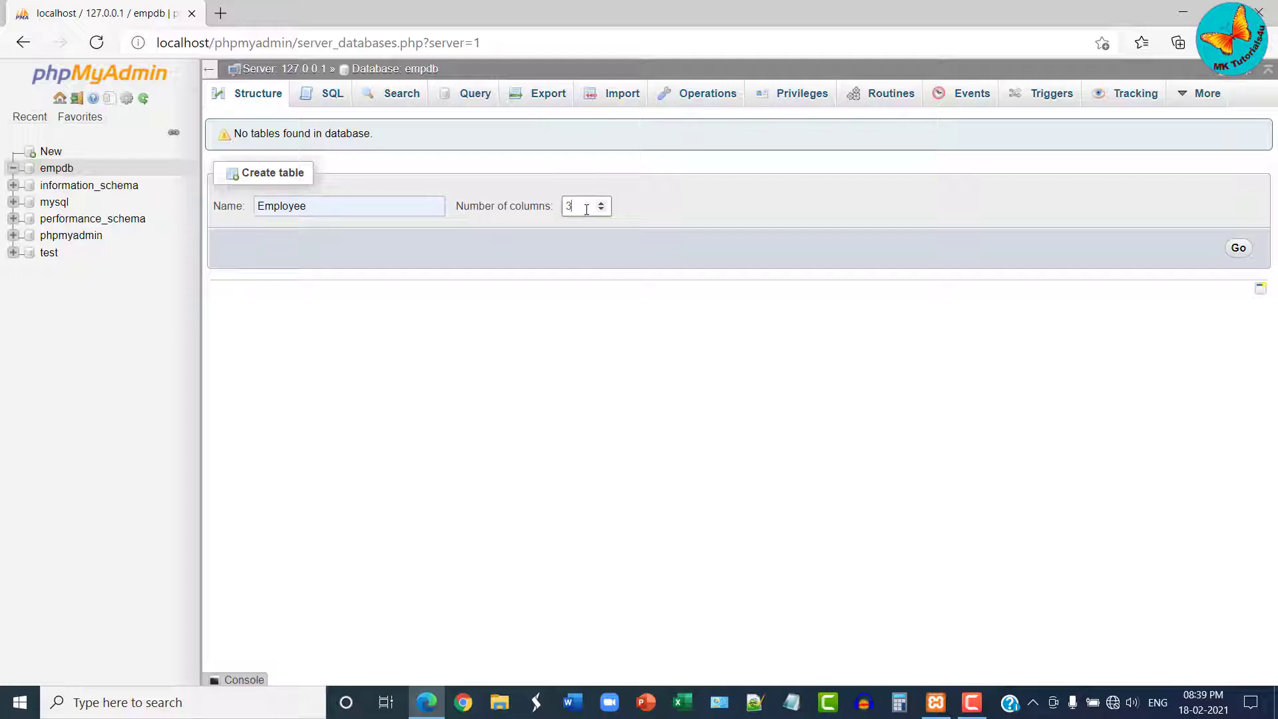
click(1239, 250)
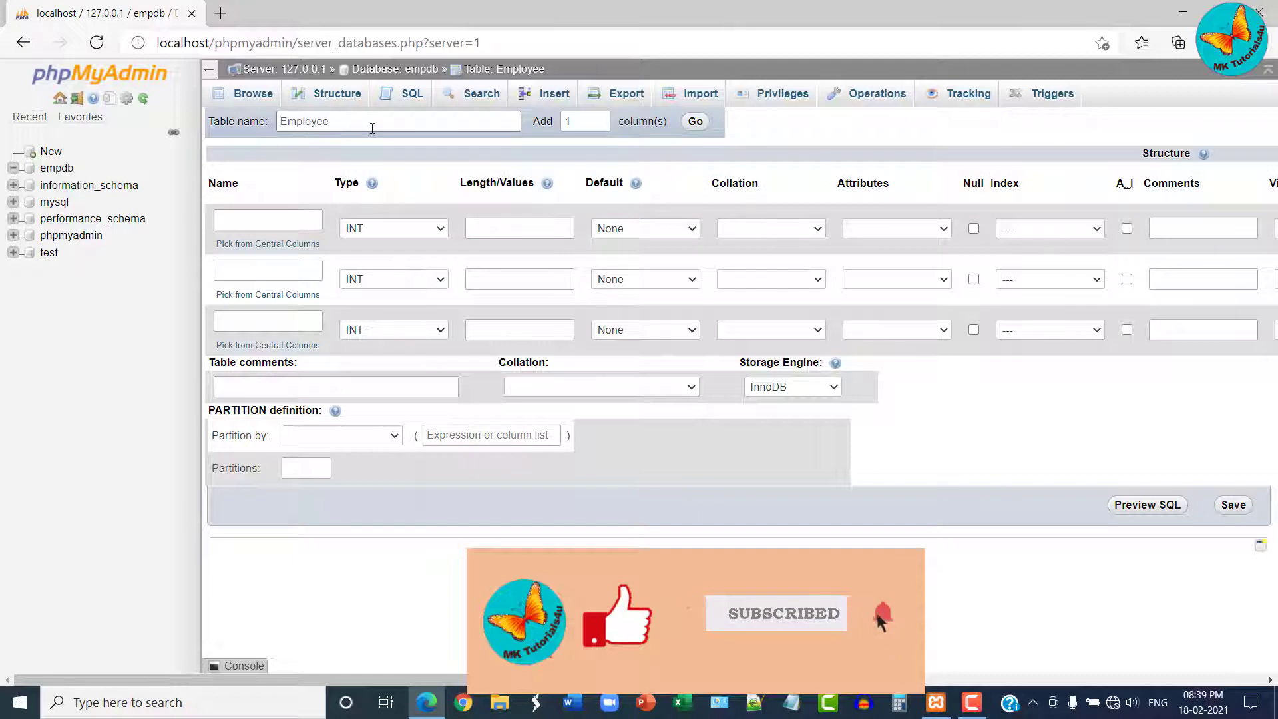
Name the three columns of the Employee table empID, ename and job.
click(273, 225)
click(273, 225)
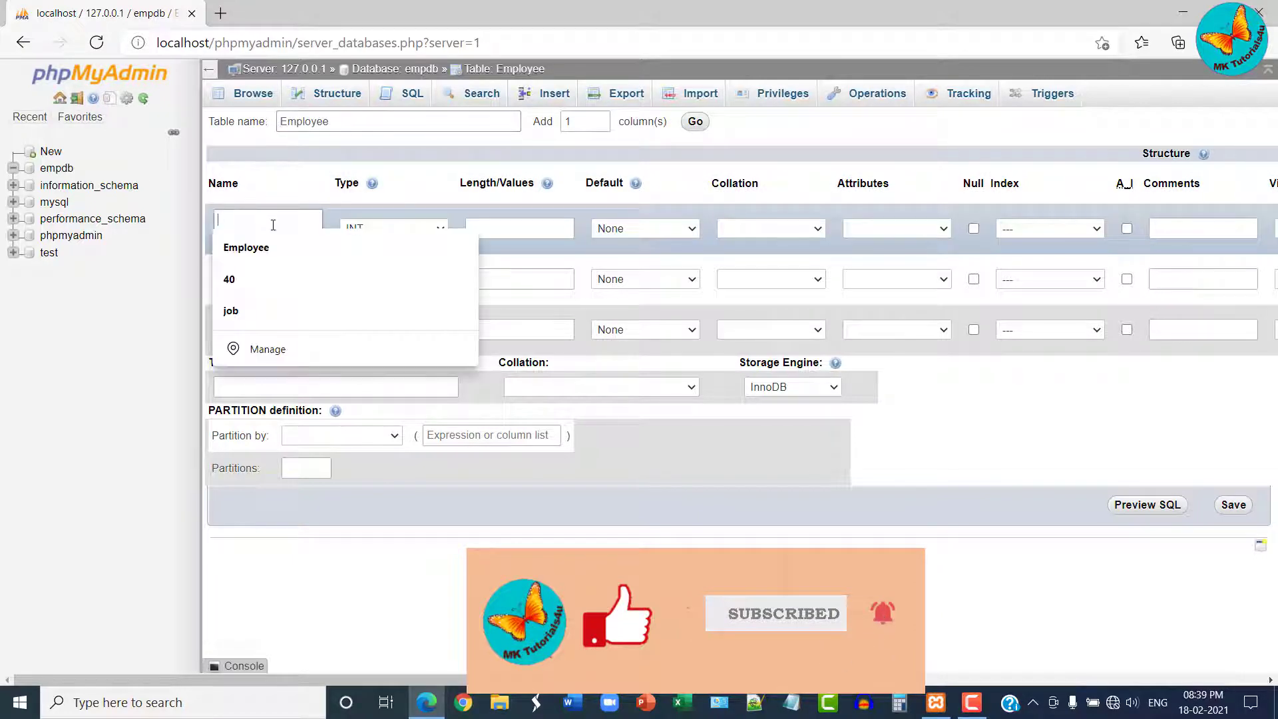
text(emp)
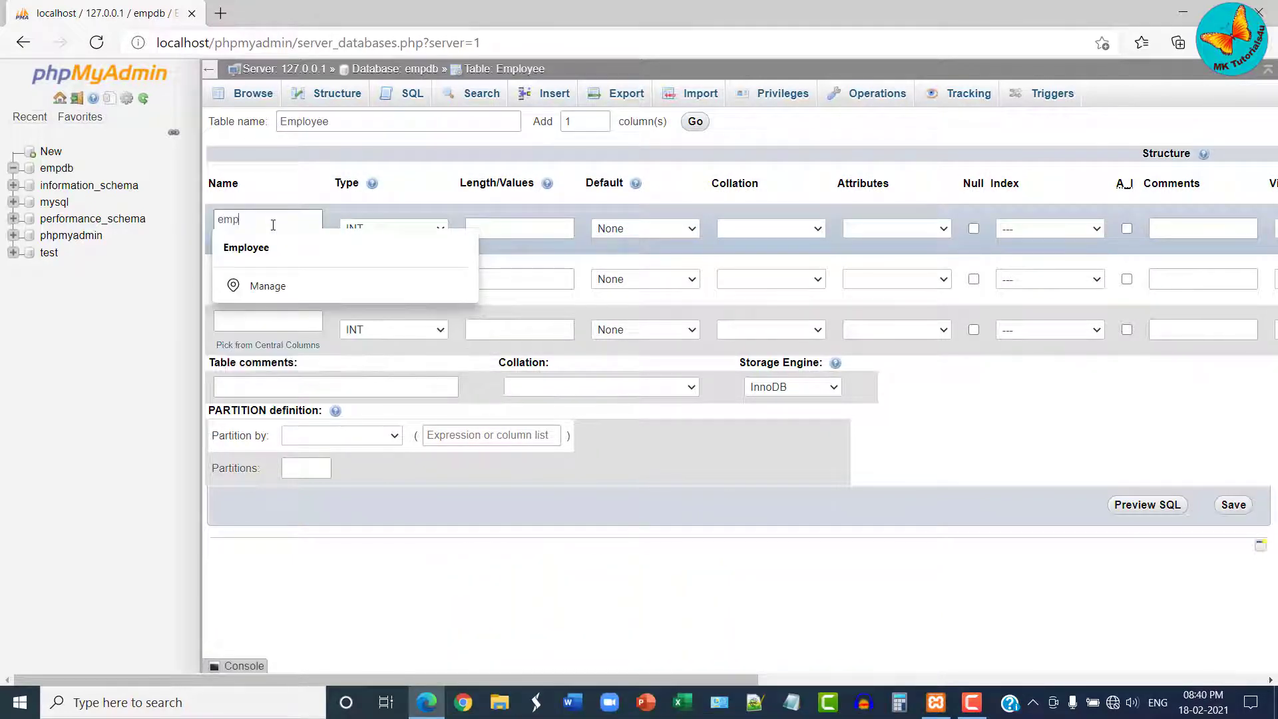
text(ID)
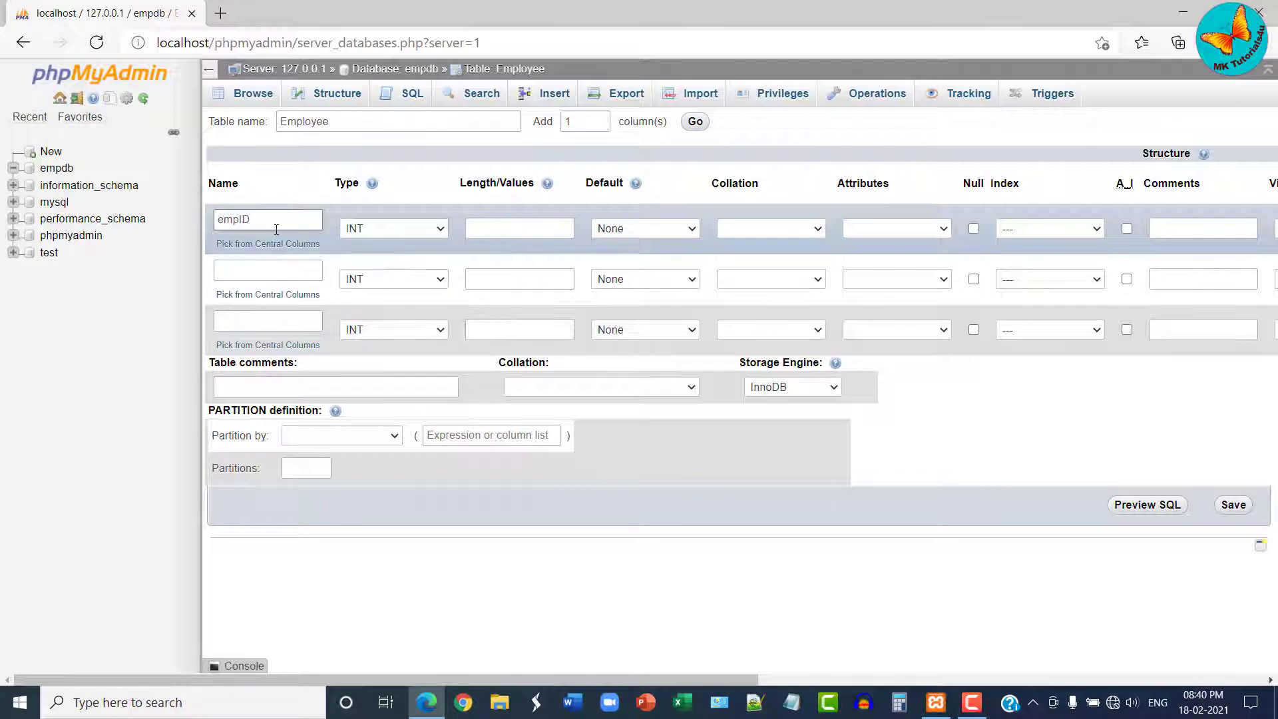
click(259, 268)
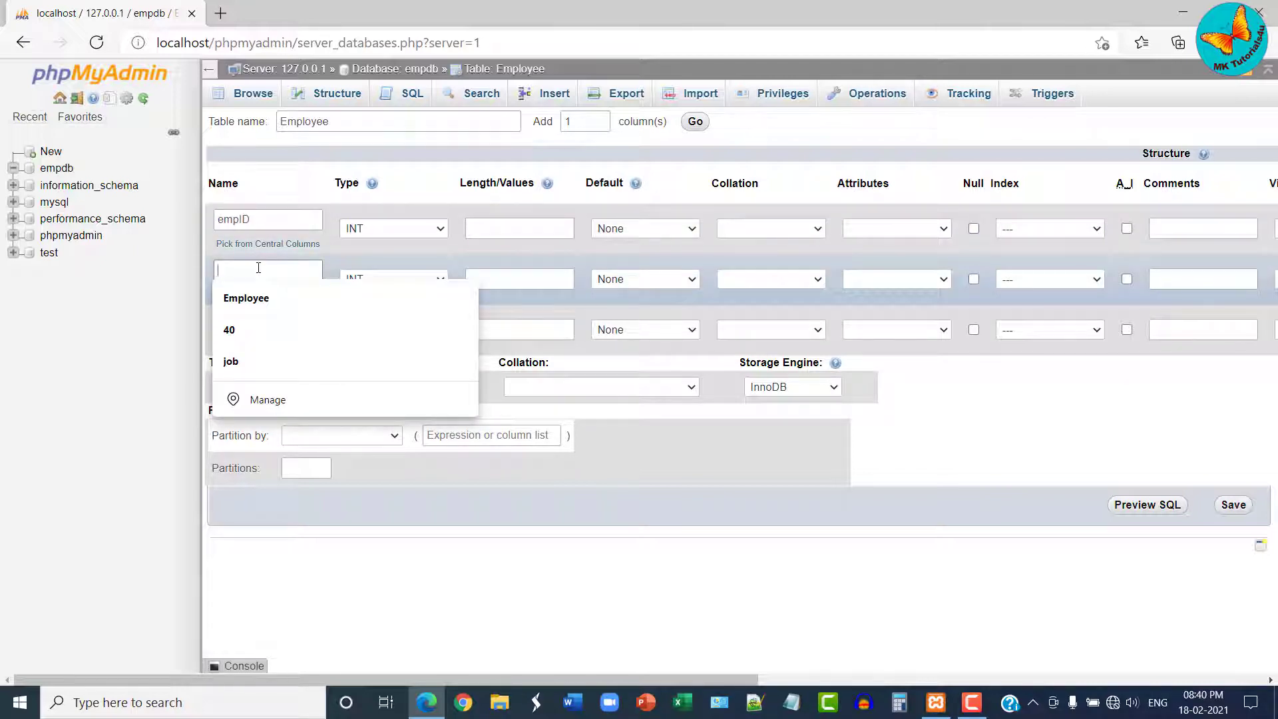
text(ename)
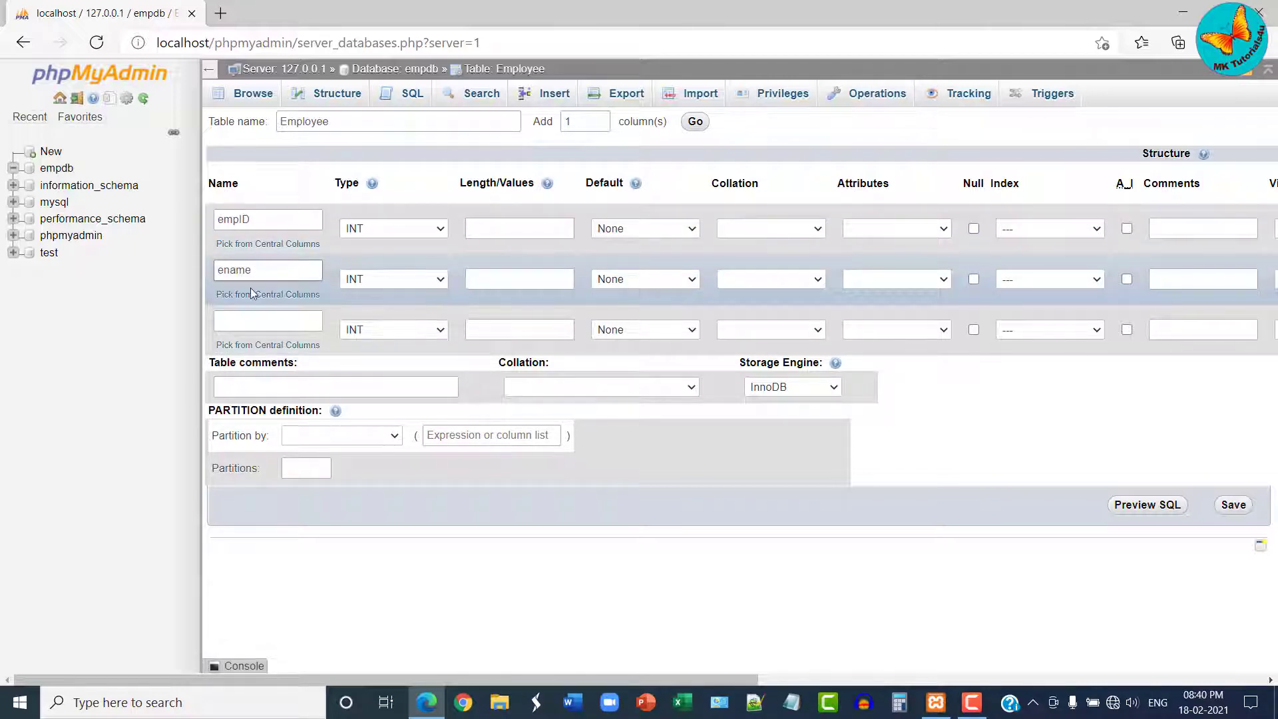
click(248, 320)
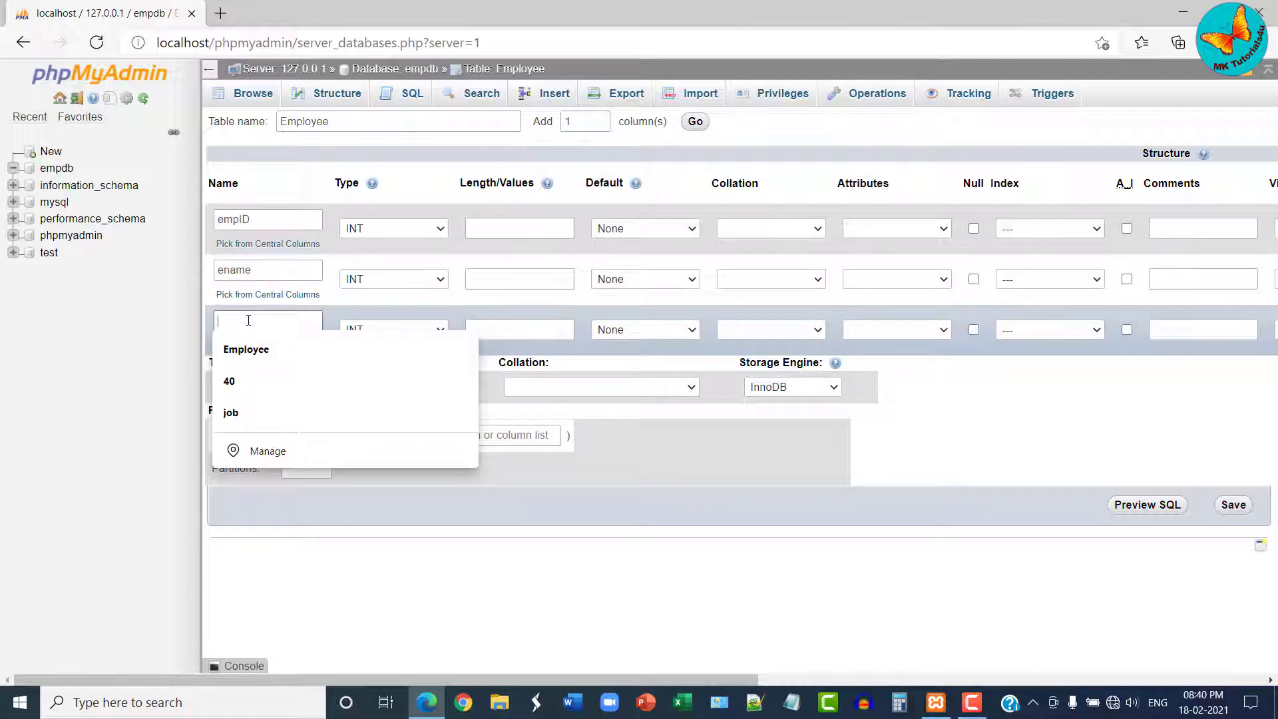
text(job)
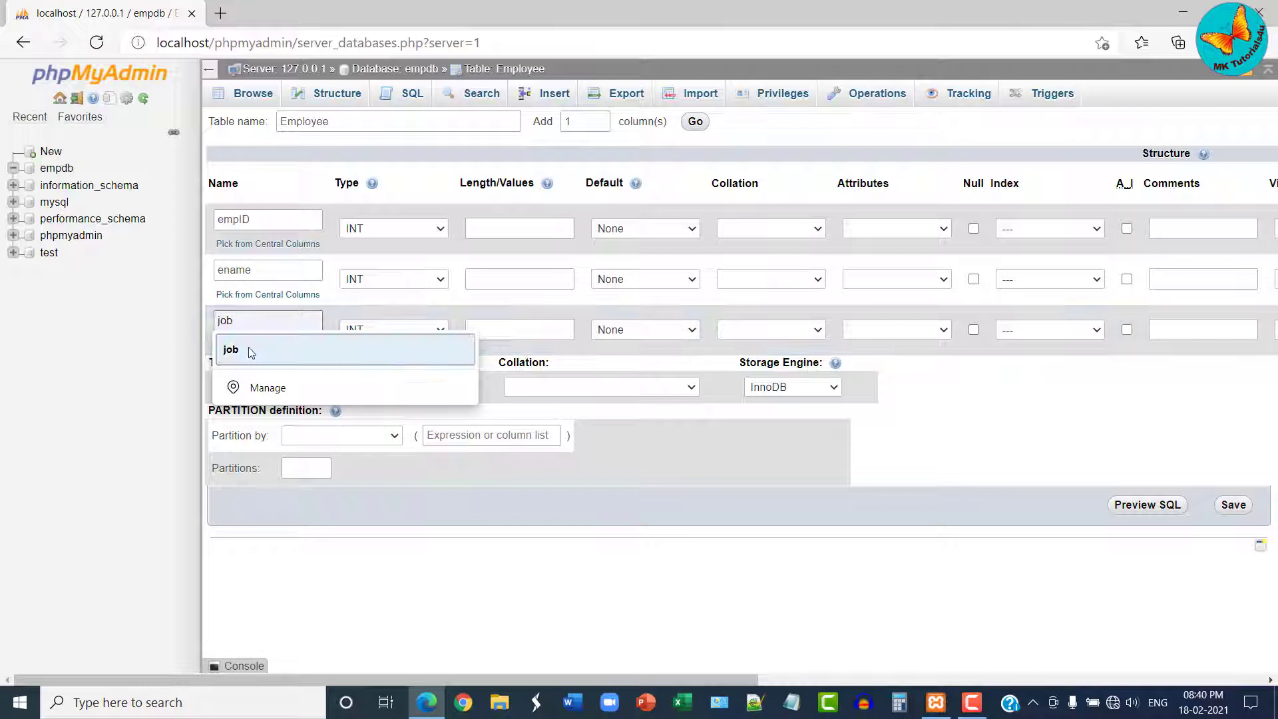
key(Escape)
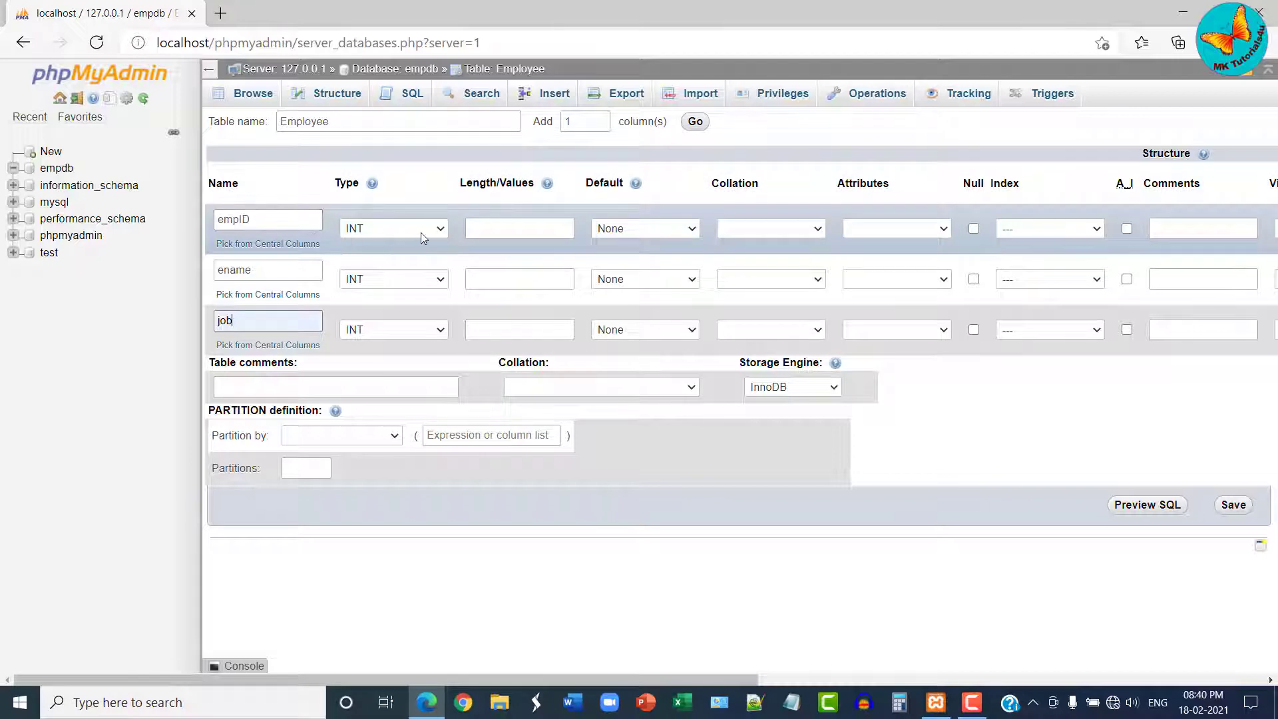
Give the empID column a length of 10 and make it an auto-incrementing PRIMARY key.
click(488, 229)
text(10)
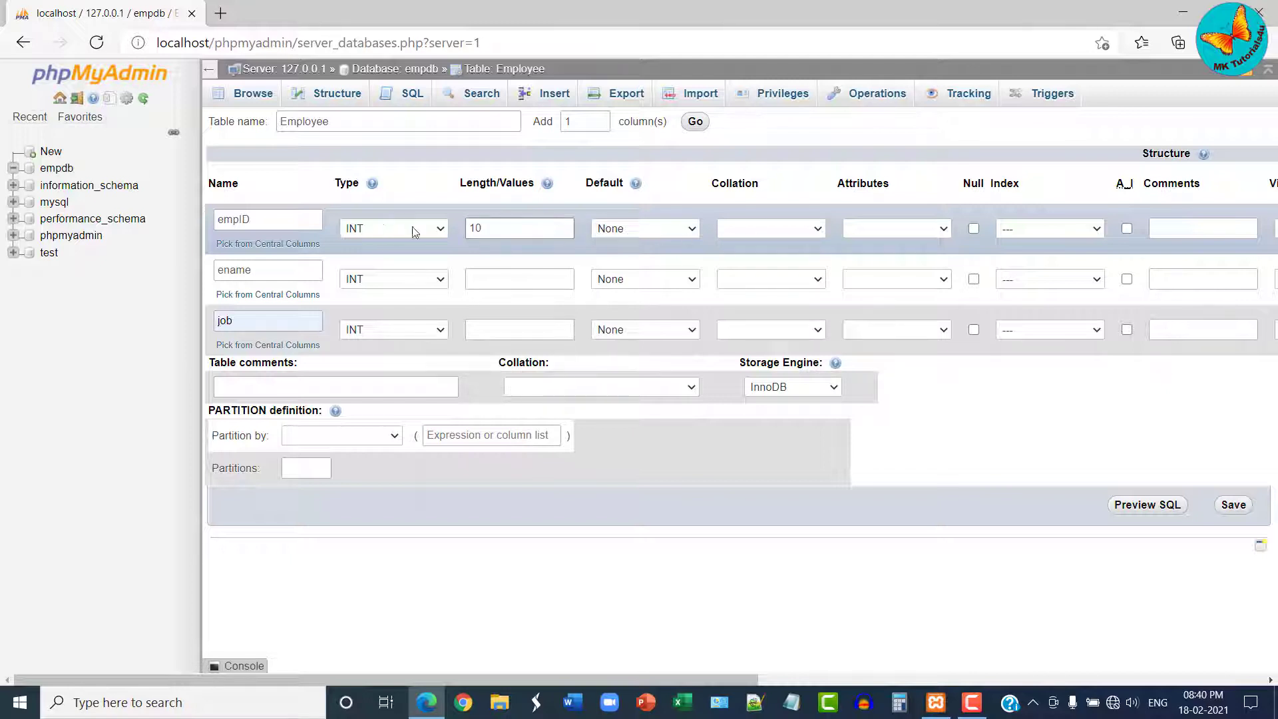
click(1096, 228)
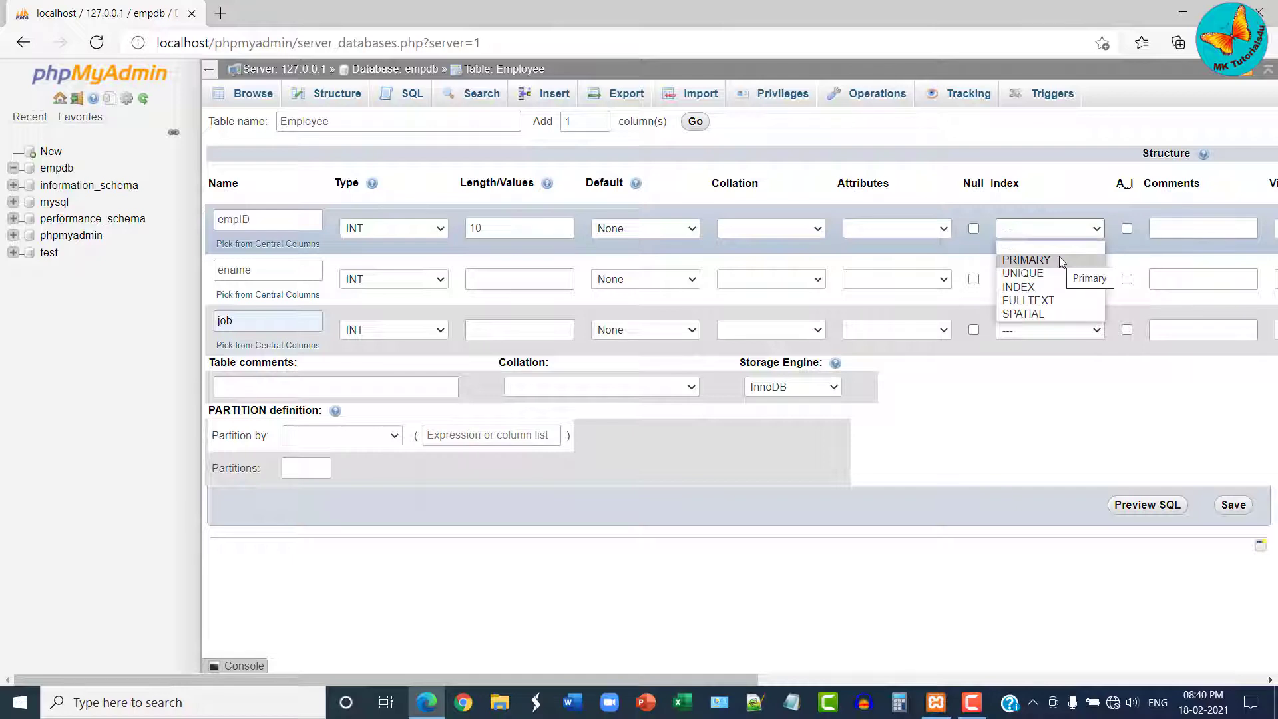
click(1060, 257)
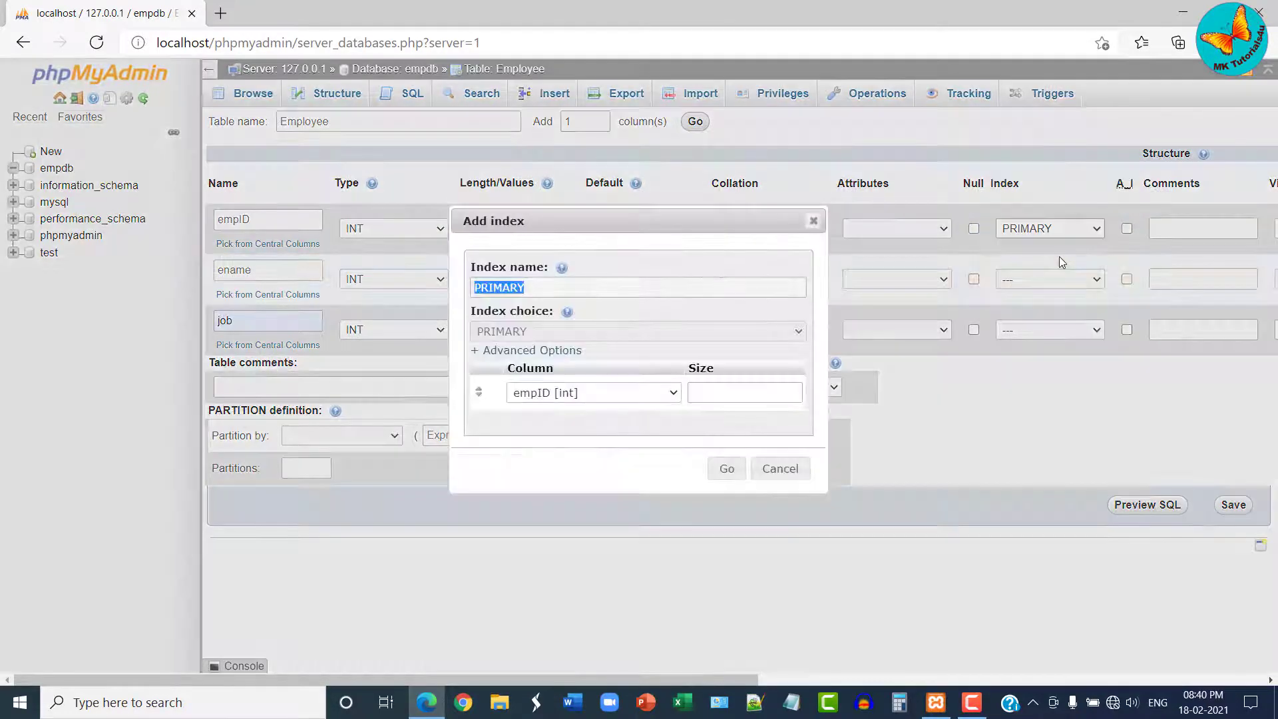
click(719, 471)
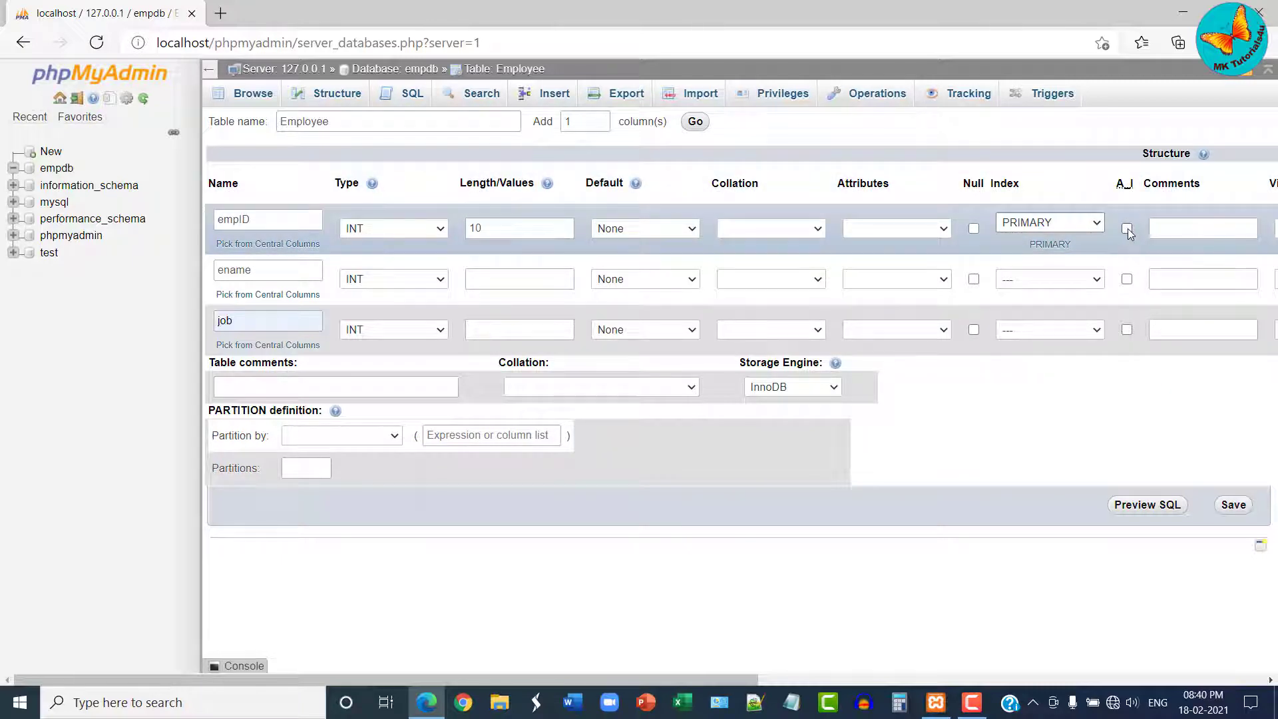
click(1127, 228)
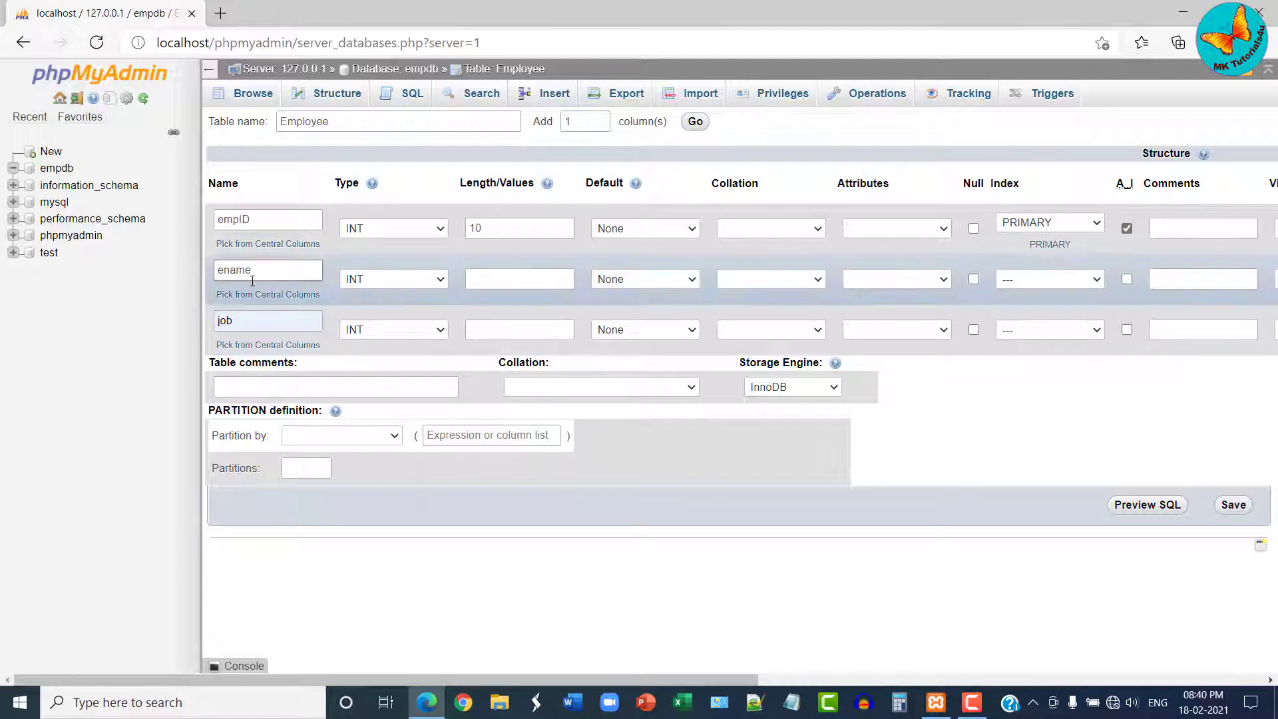
Set the ename column's type to VARCHAR with a length of 40.
click(408, 280)
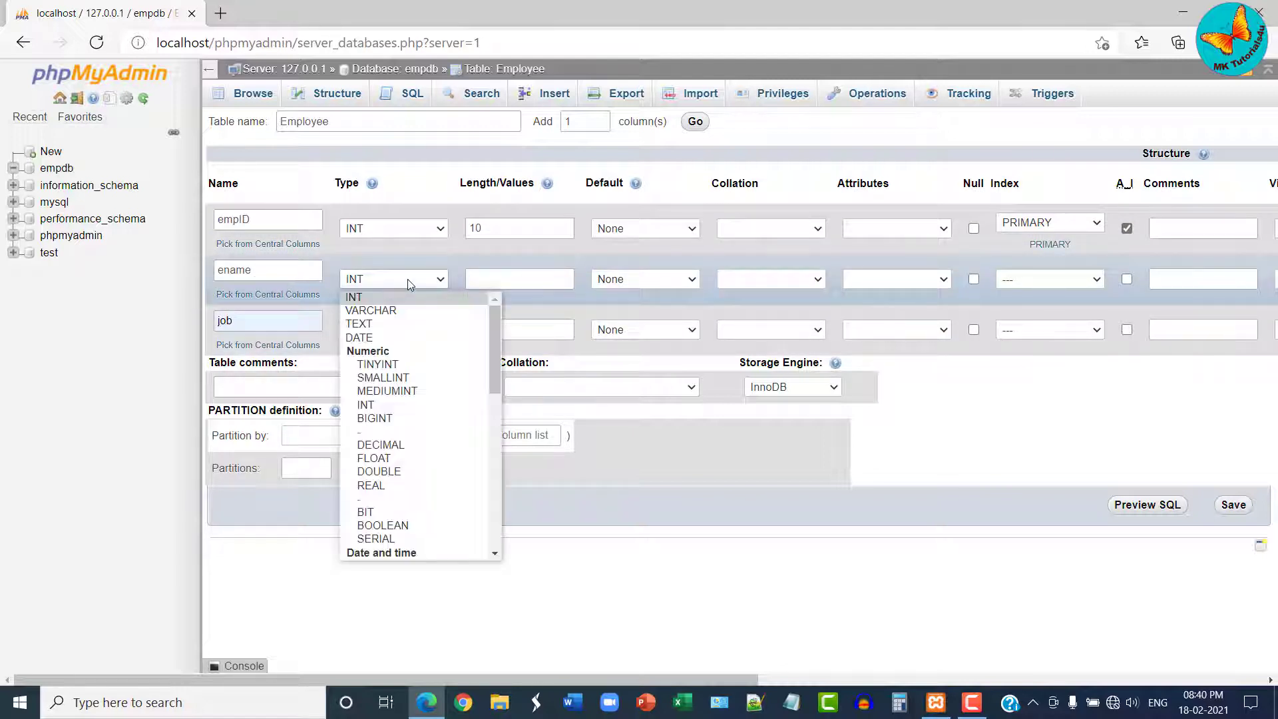
click(371, 310)
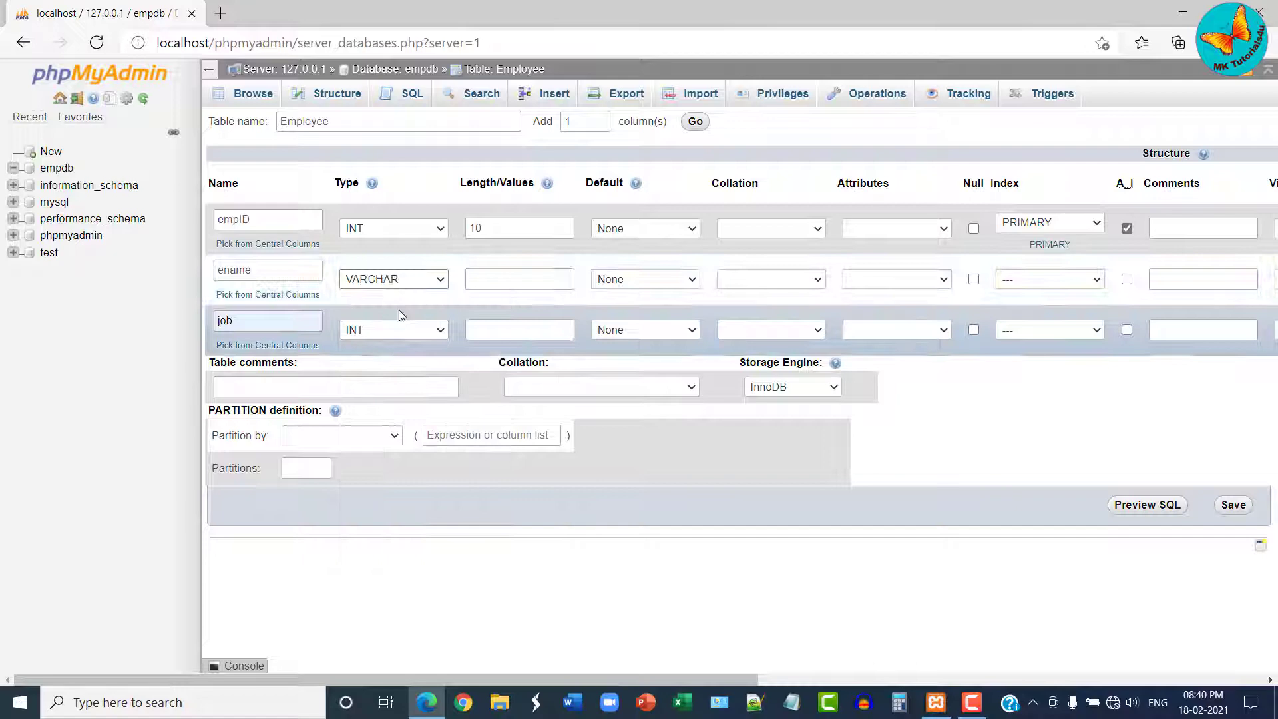
click(470, 280)
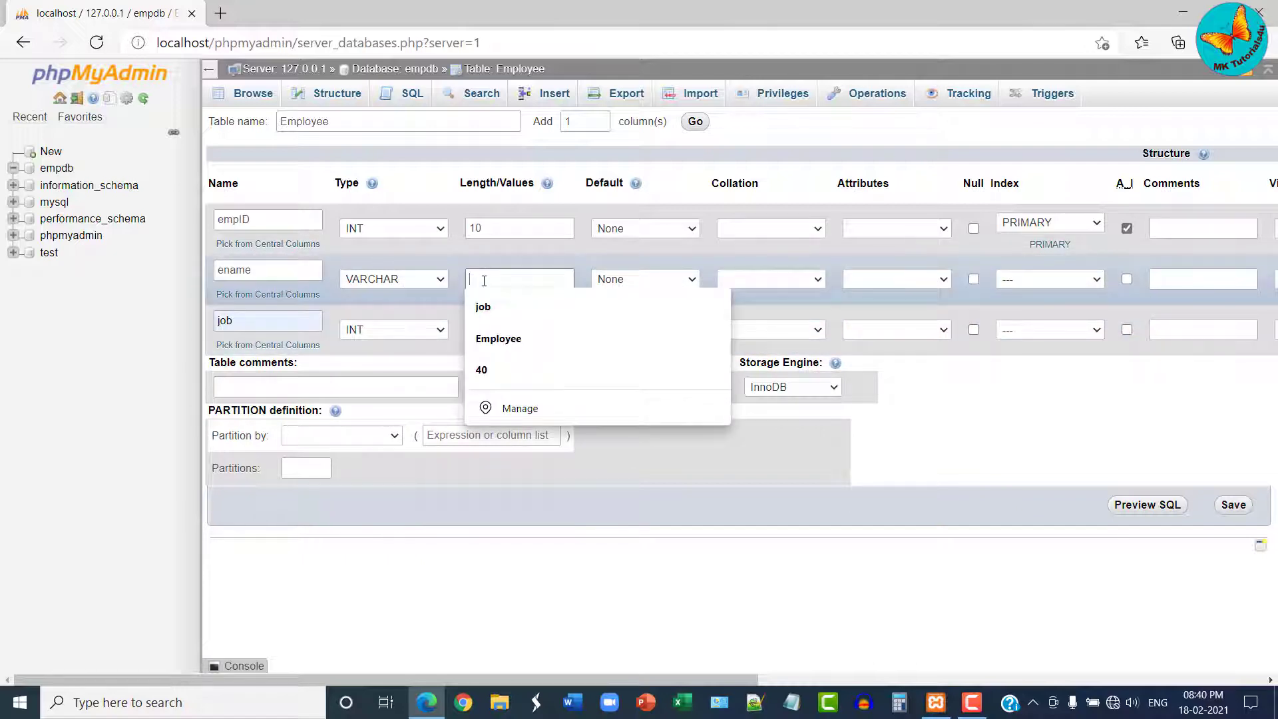
text(40)
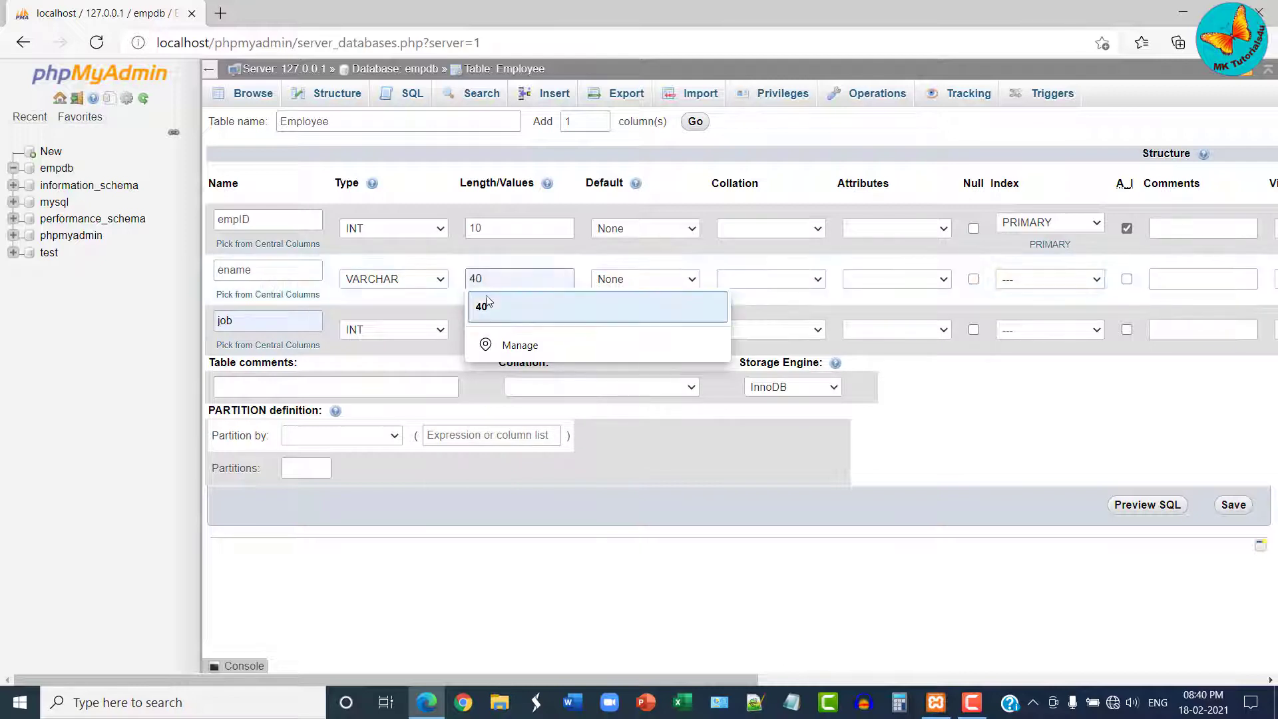
click(490, 307)
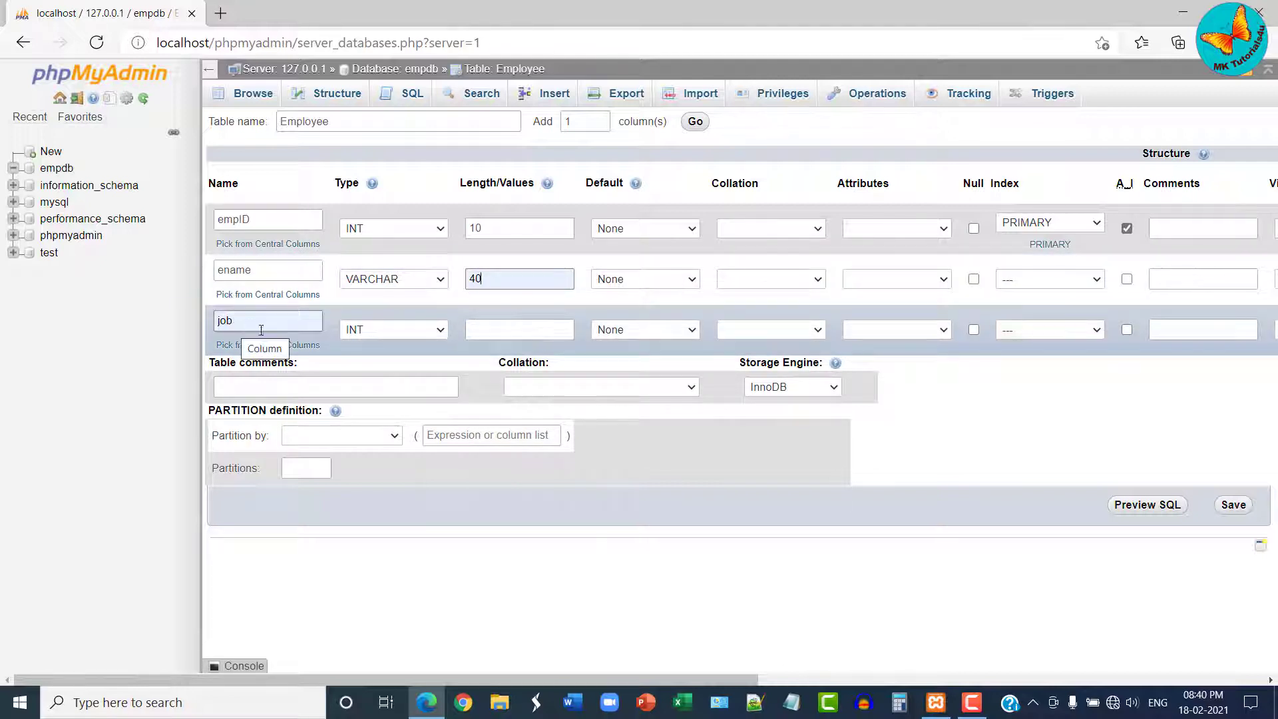
Set the job column's type to VARCHAR with a length of 40.
click(398, 333)
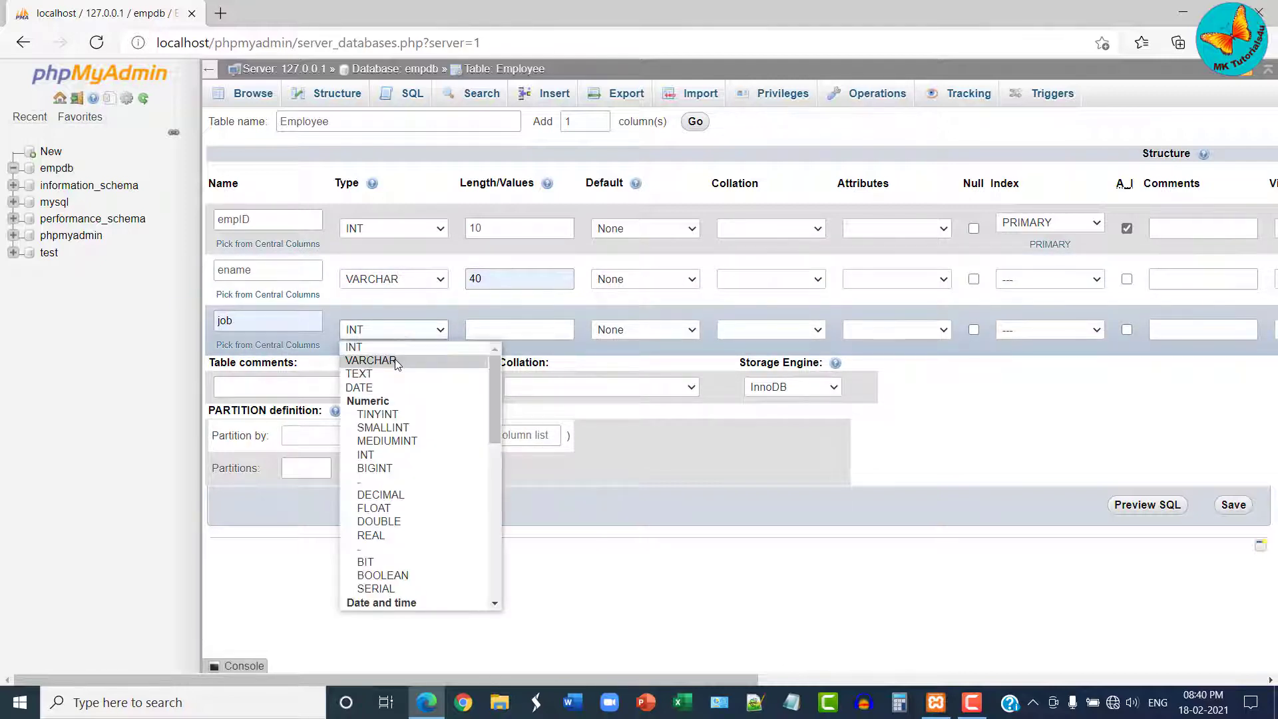
click(396, 363)
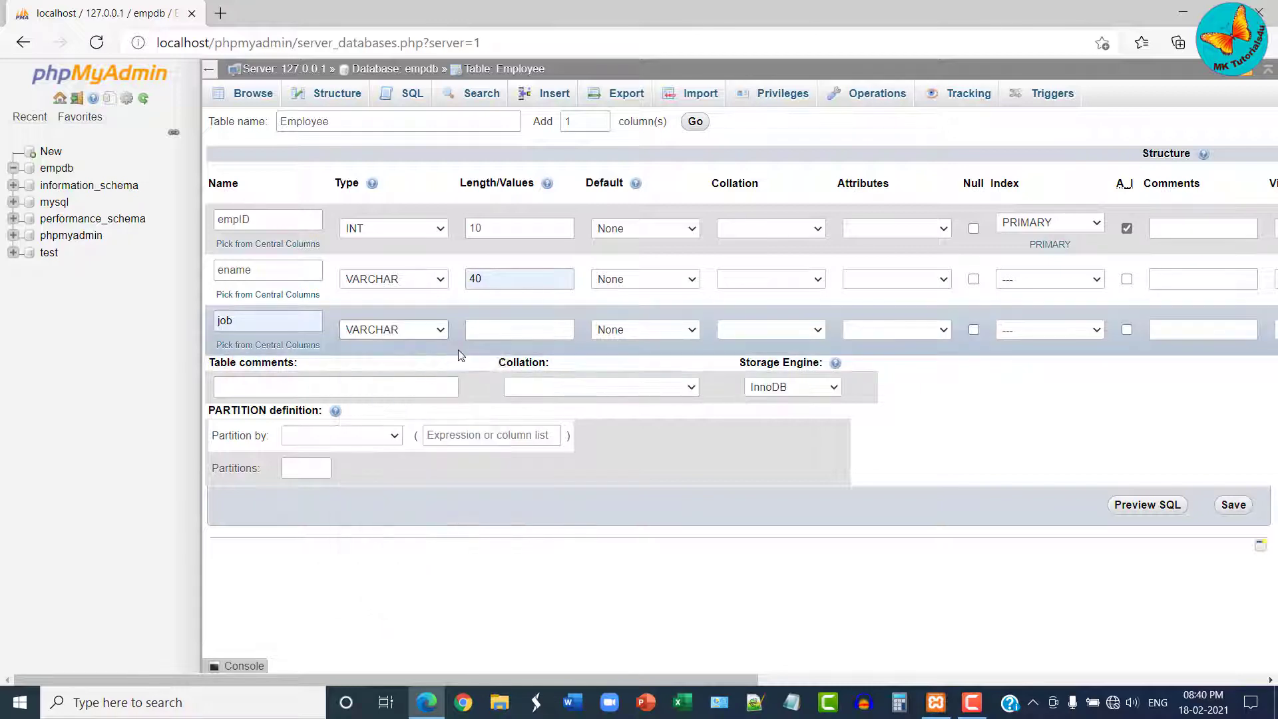
click(513, 332)
click(504, 355)
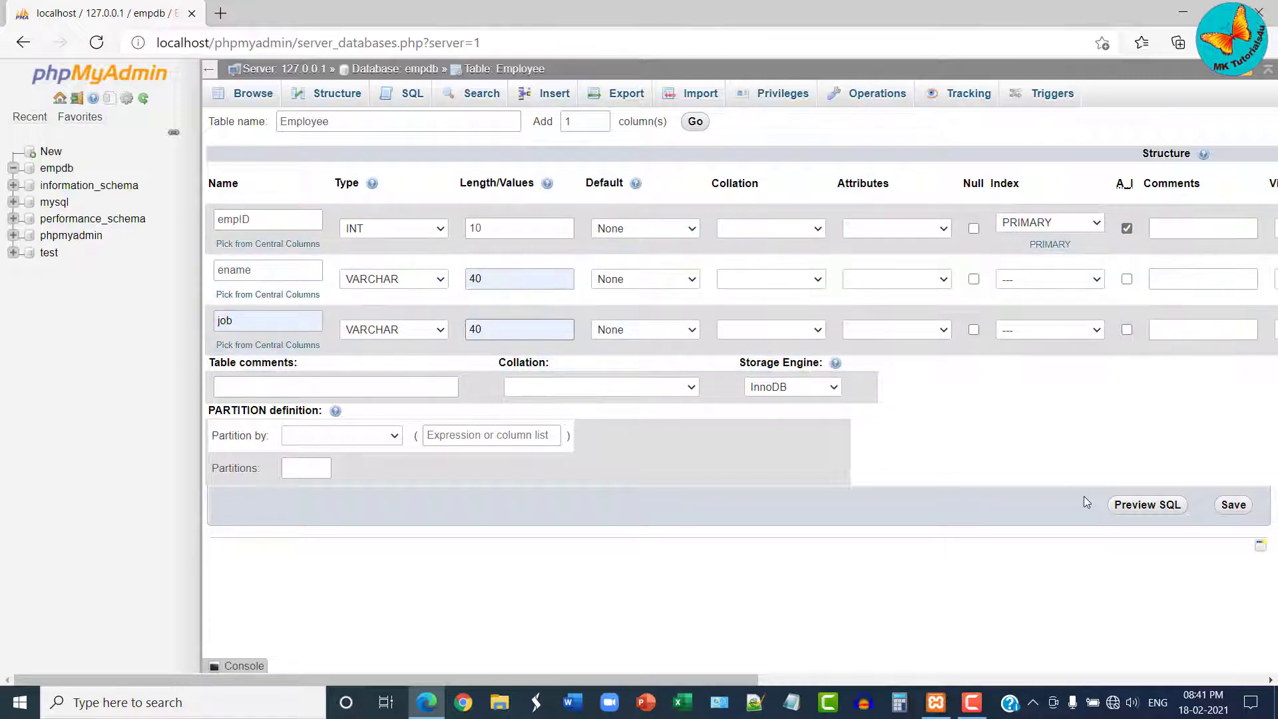
Preview the SQL for the Employee table and save the table.
click(1147, 506)
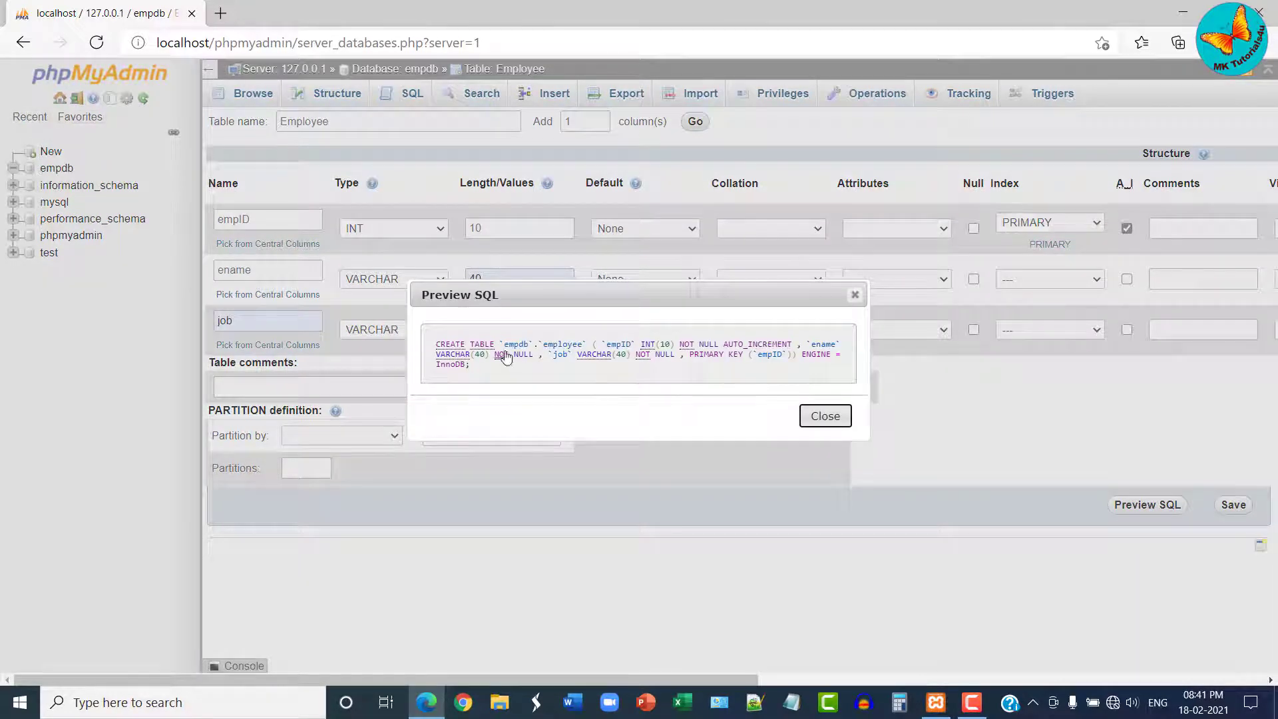
click(826, 420)
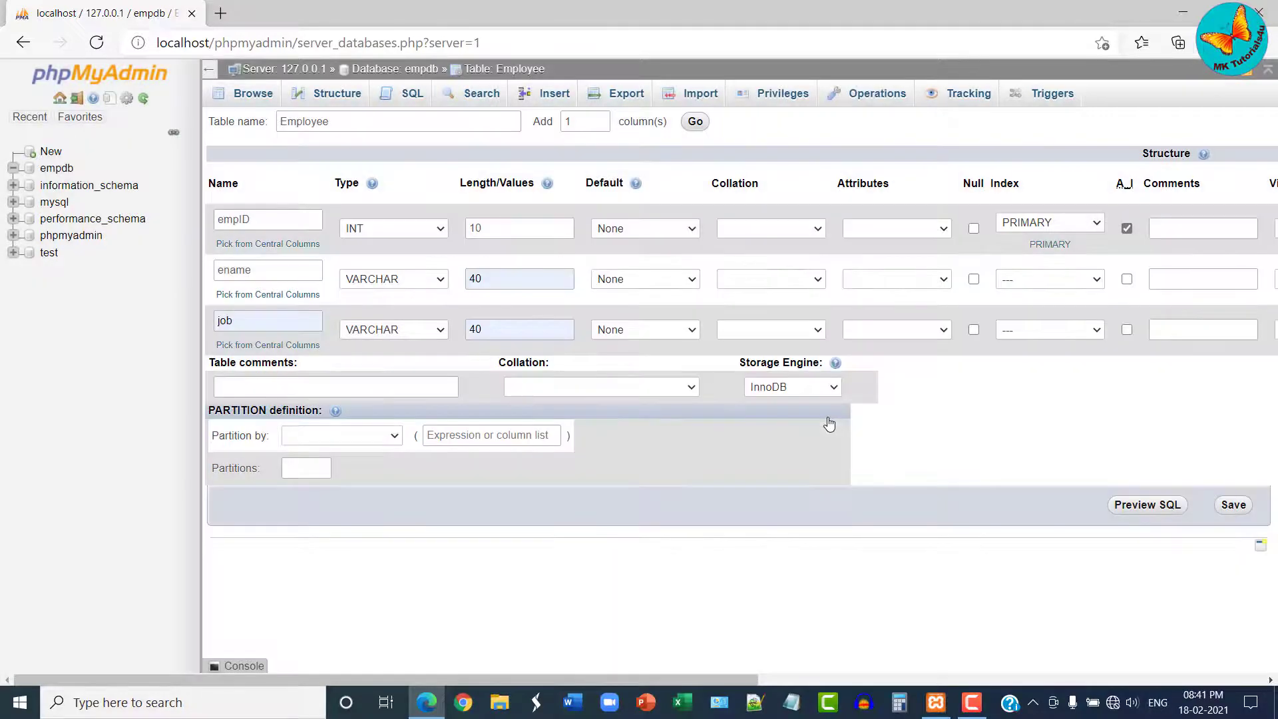
click(1232, 506)
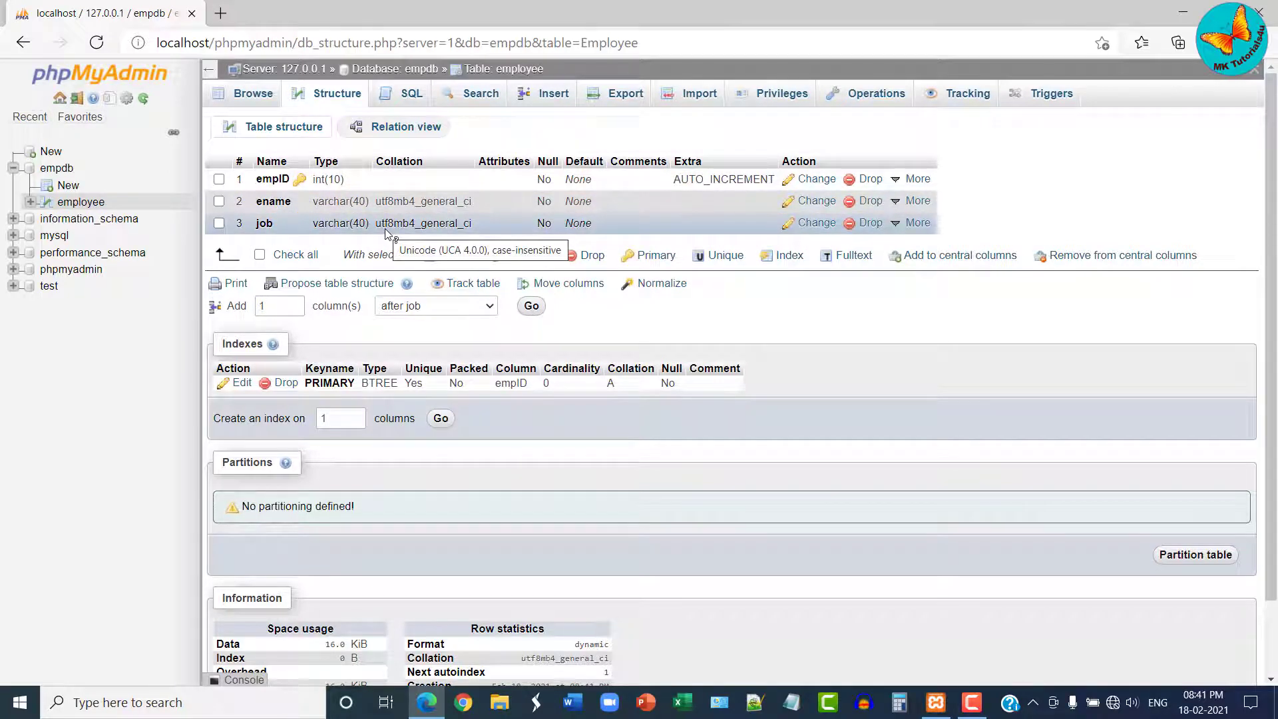
Prepare a single-row insertion into the employee table, filling in the employee's name as ename and General Manager as job.
click(548, 100)
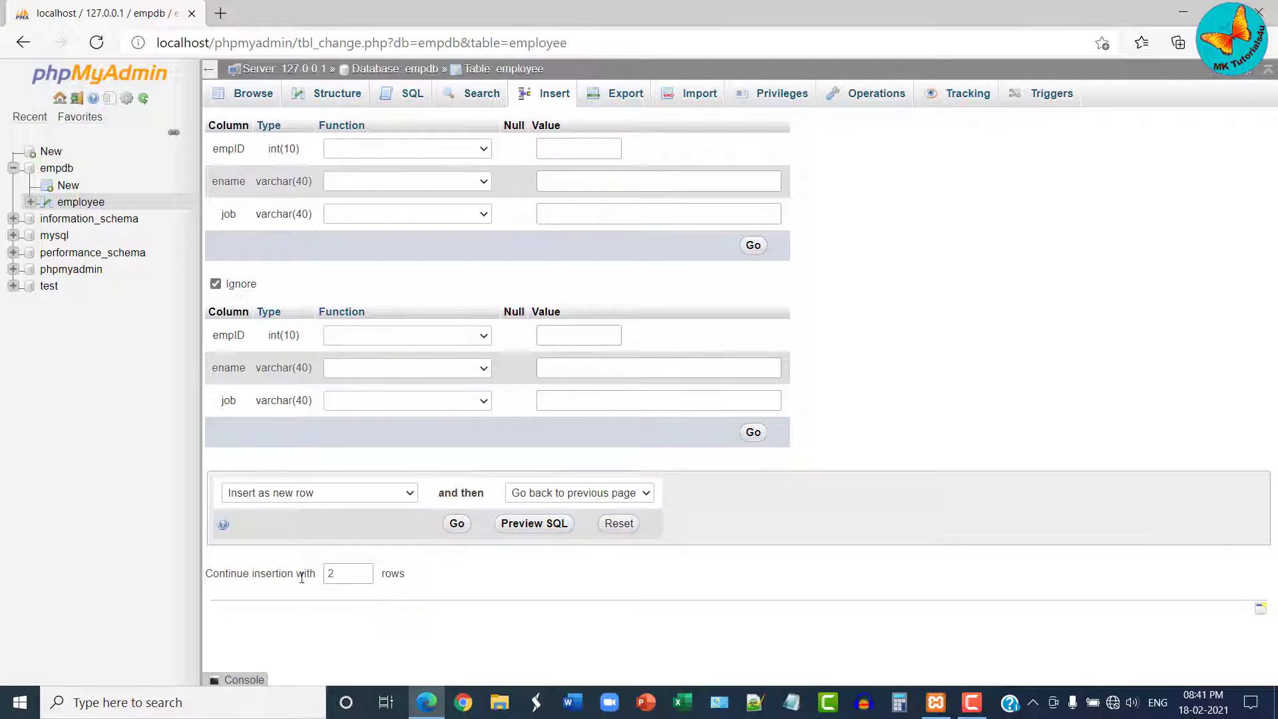
click(364, 578)
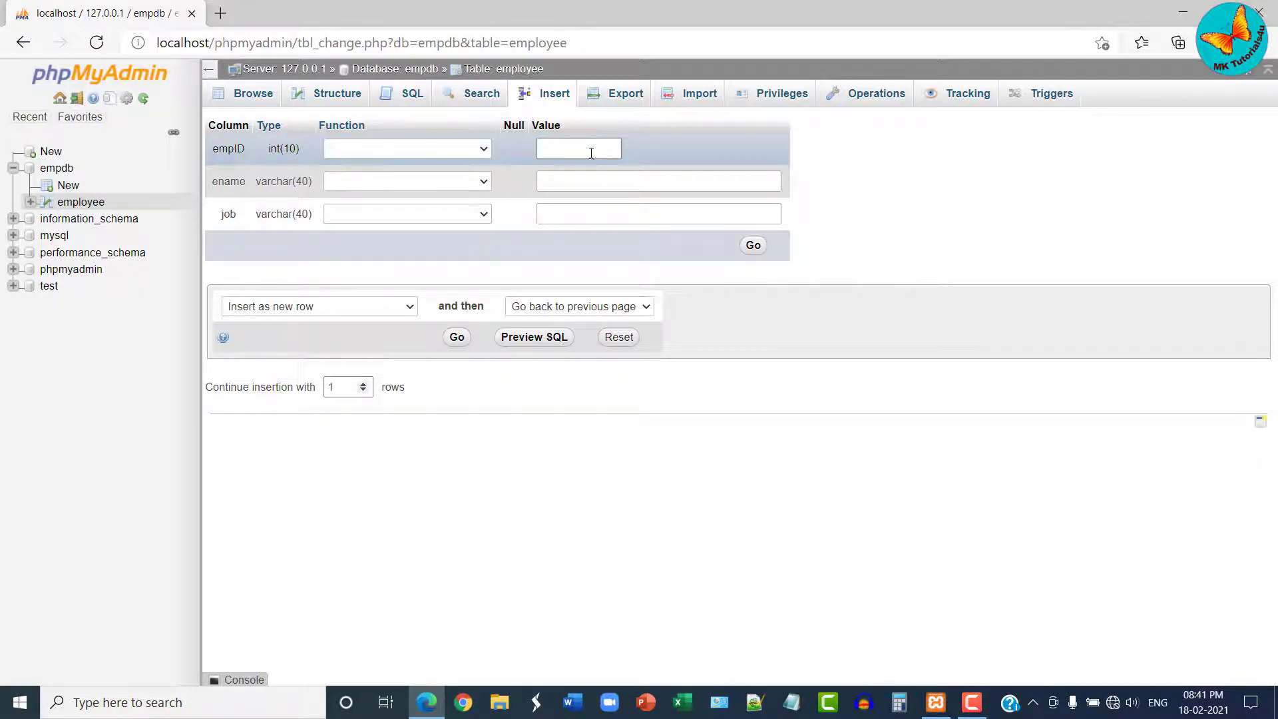
click(571, 185)
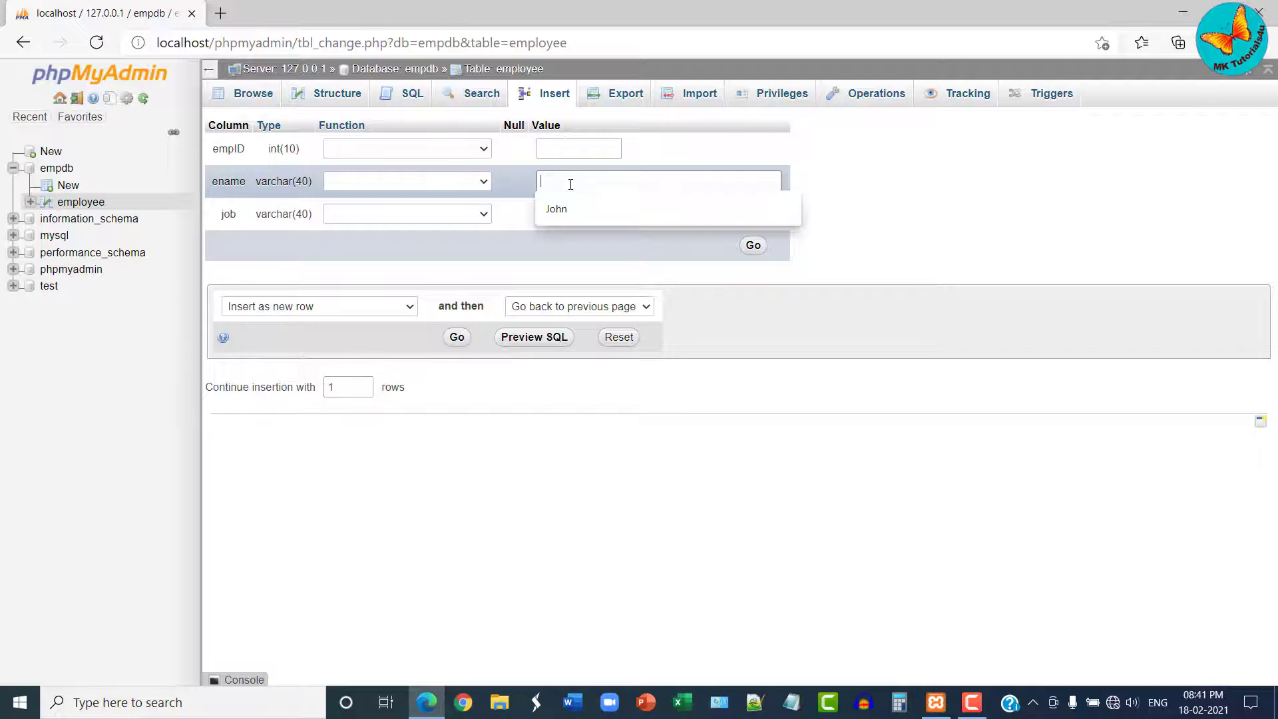
click(566, 208)
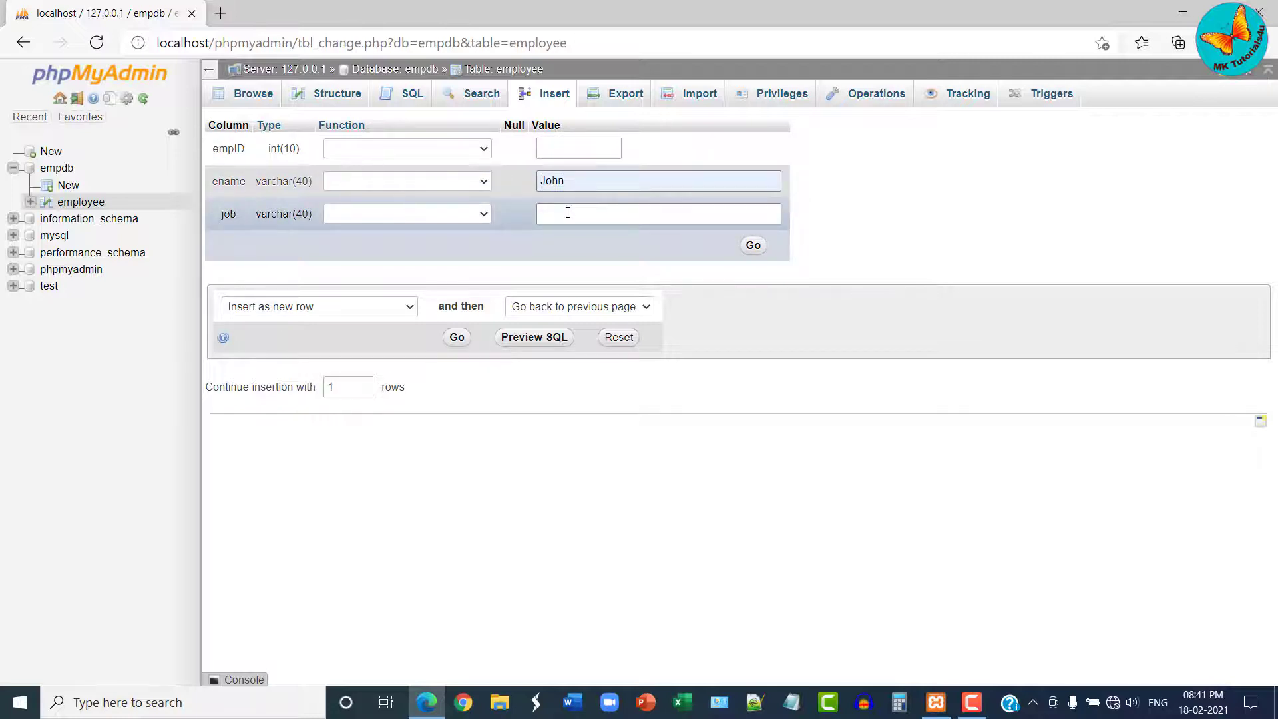
click(568, 212)
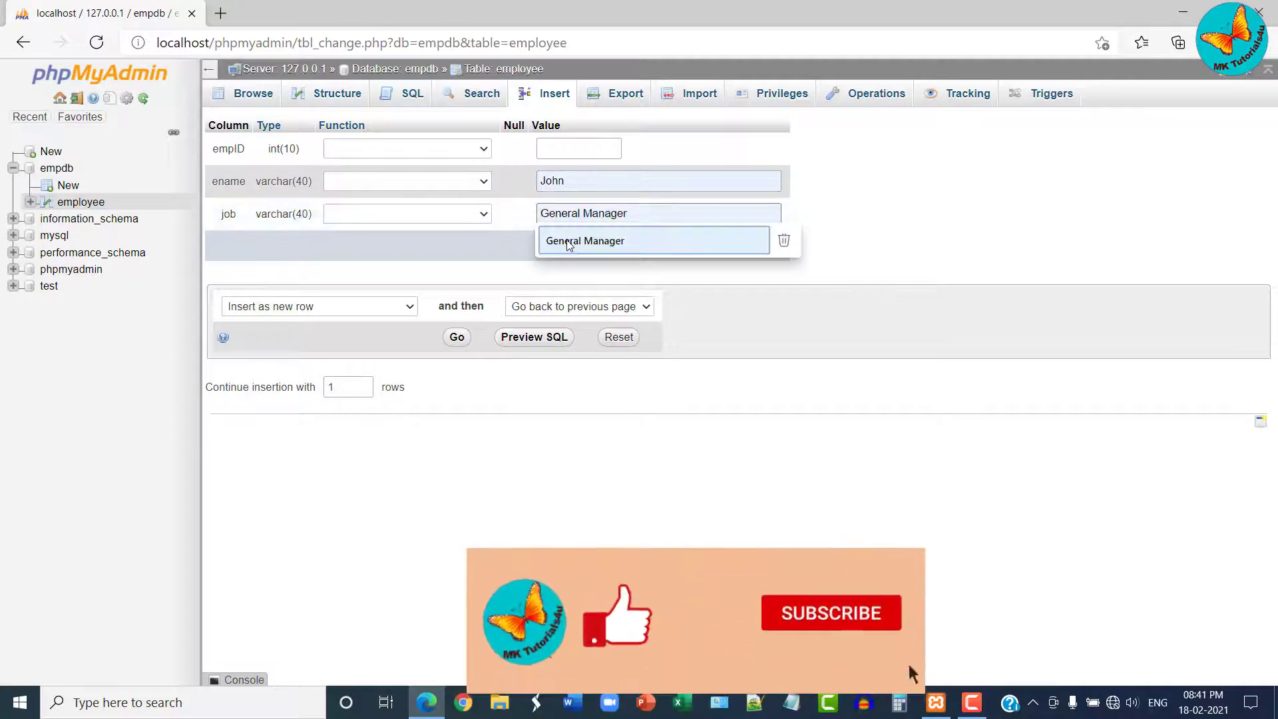
click(569, 241)
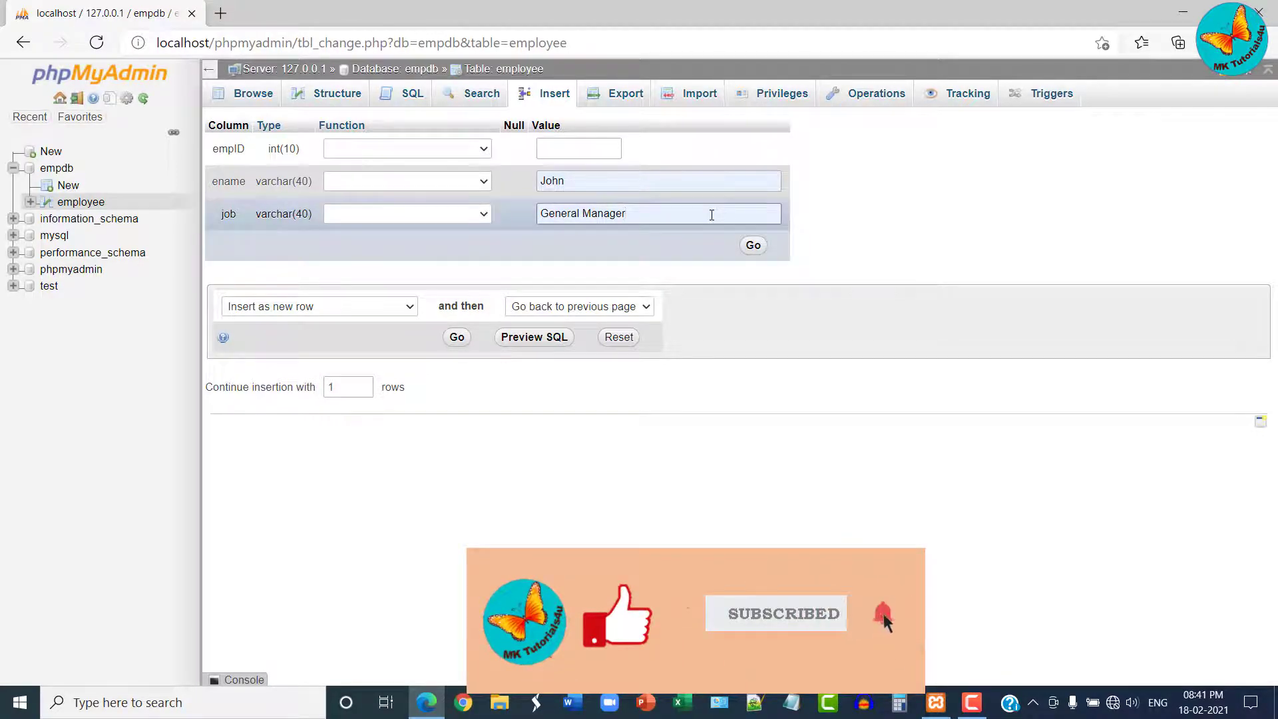
Insert the new employee row after previewing its SQL, and browse the employee table's records.
click(533, 339)
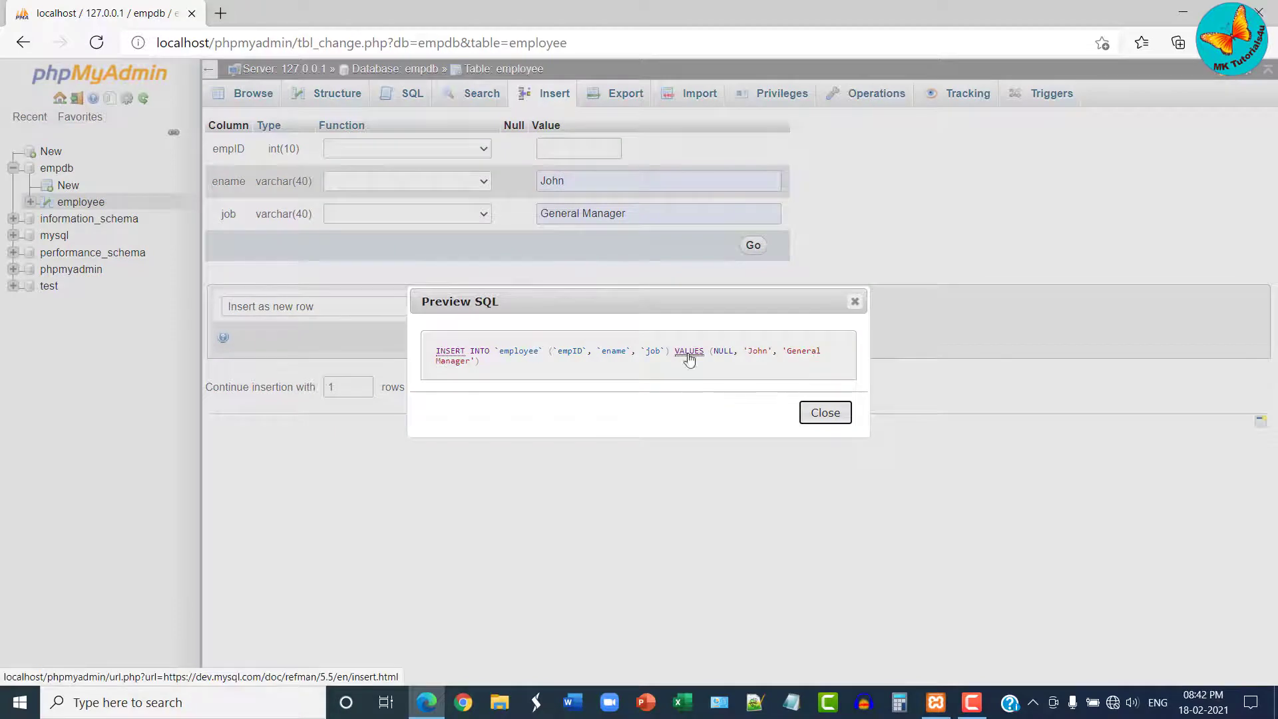
click(825, 417)
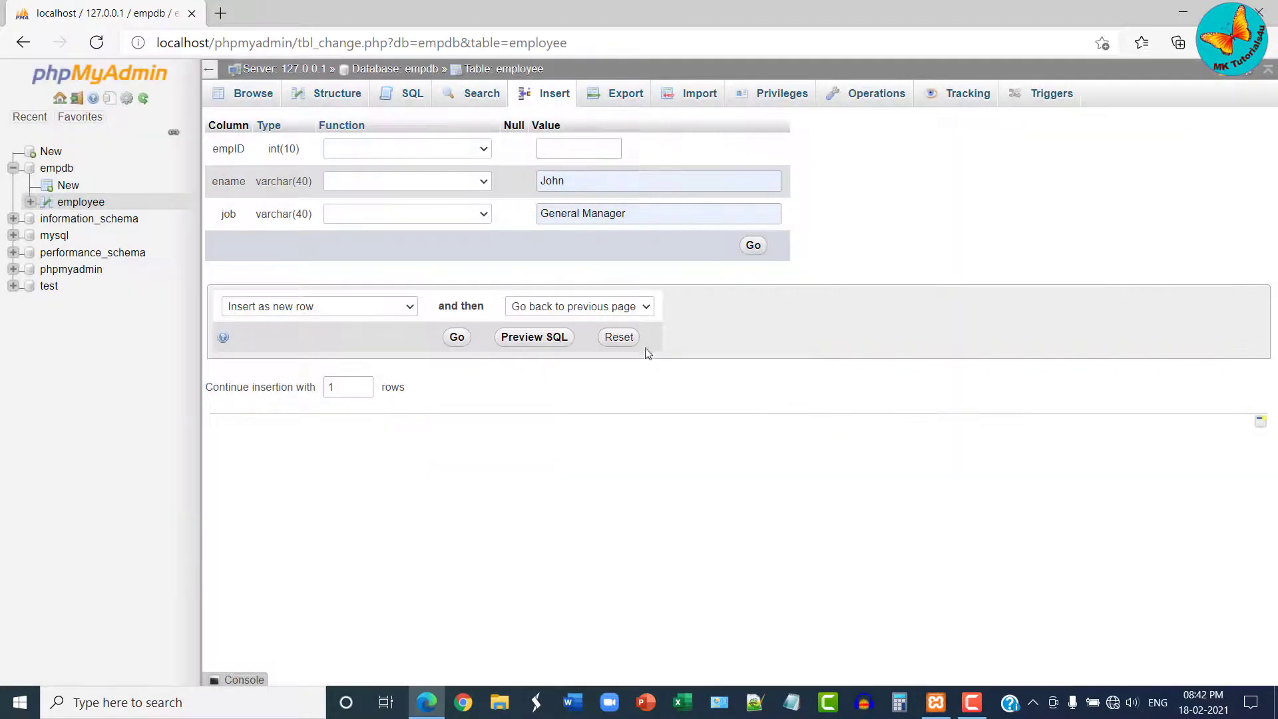
click(757, 248)
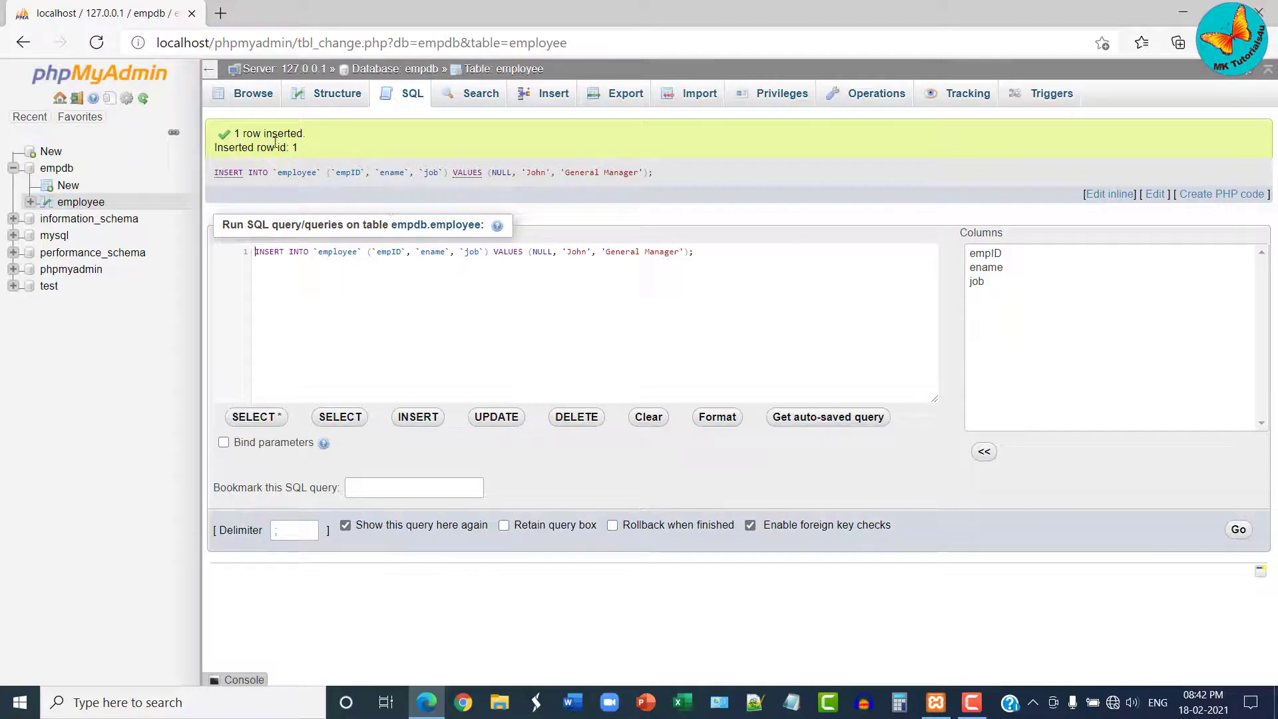
click(233, 100)
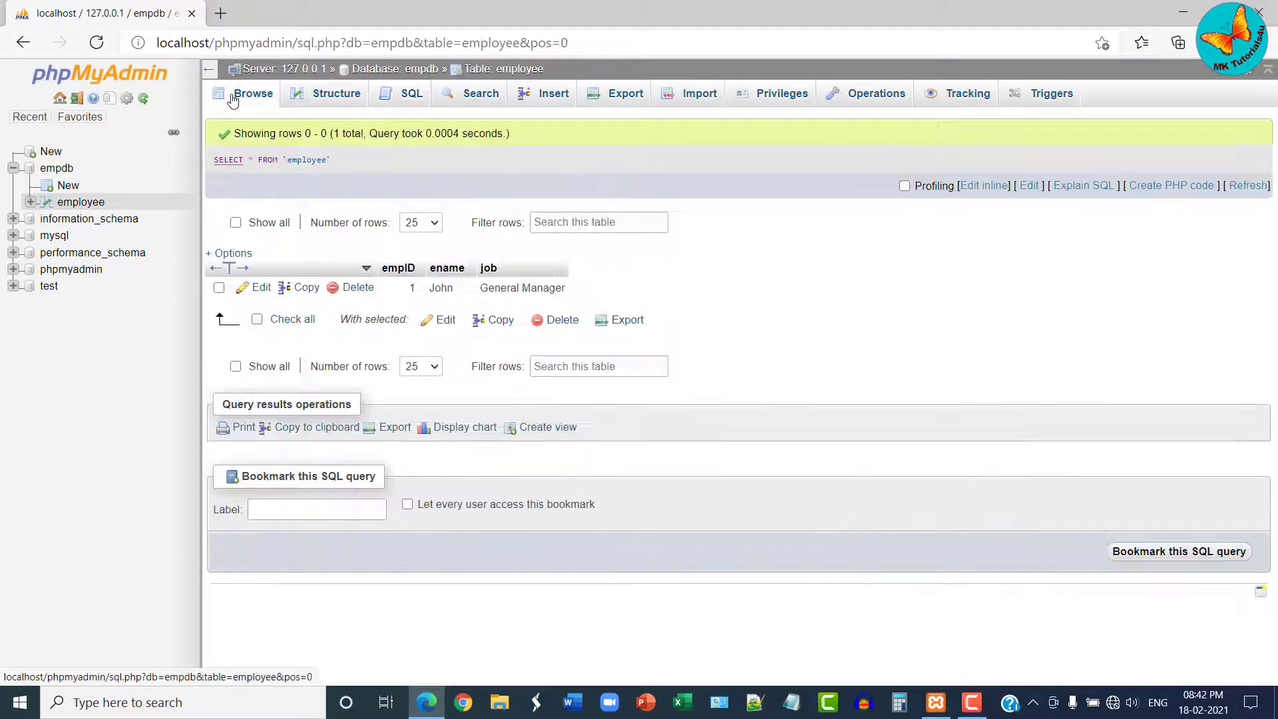